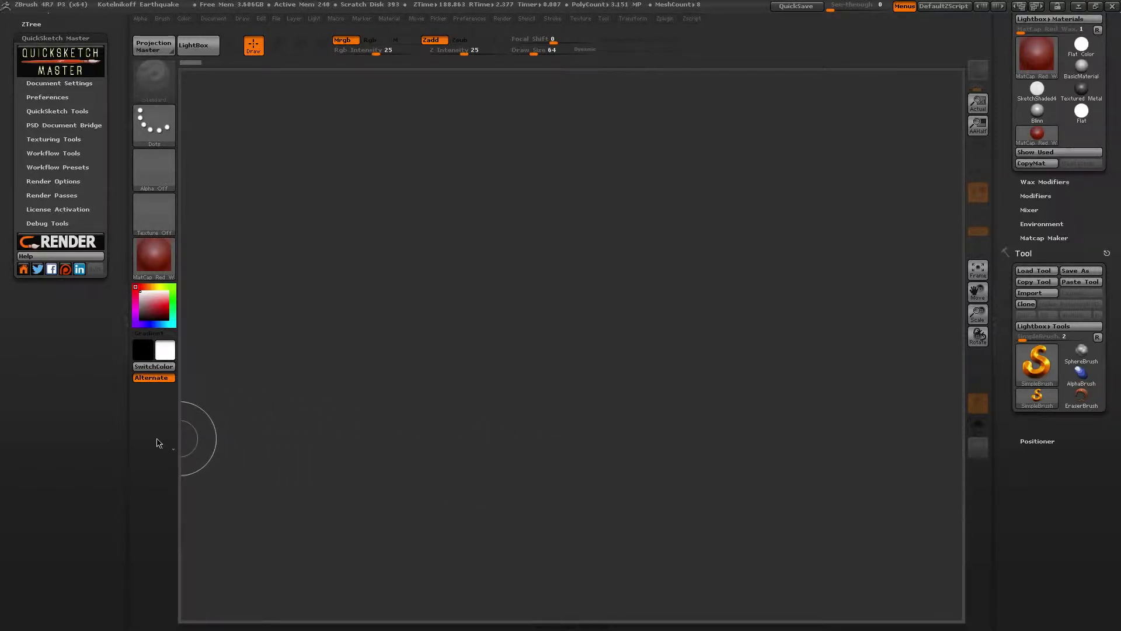
Step: Browse QuickSketch Master's PSD Document Bridge, Workflow Presets and Render Options sections in turn
{"action": "scroll", "coordinate": [109, 364], "scroll_direction": "up", "scroll_amount": 1}
{"action": "left_click_drag", "start_coordinate": [108, 363], "coordinate": [106, 406]}
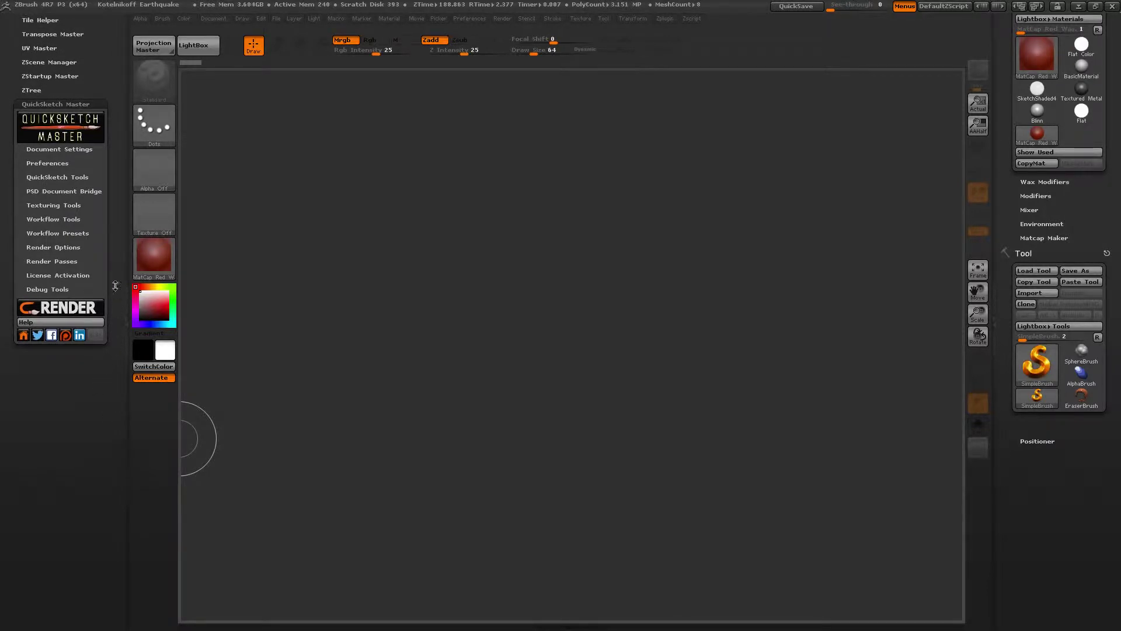
{"action": "left_click", "coordinate": [70, 191]}
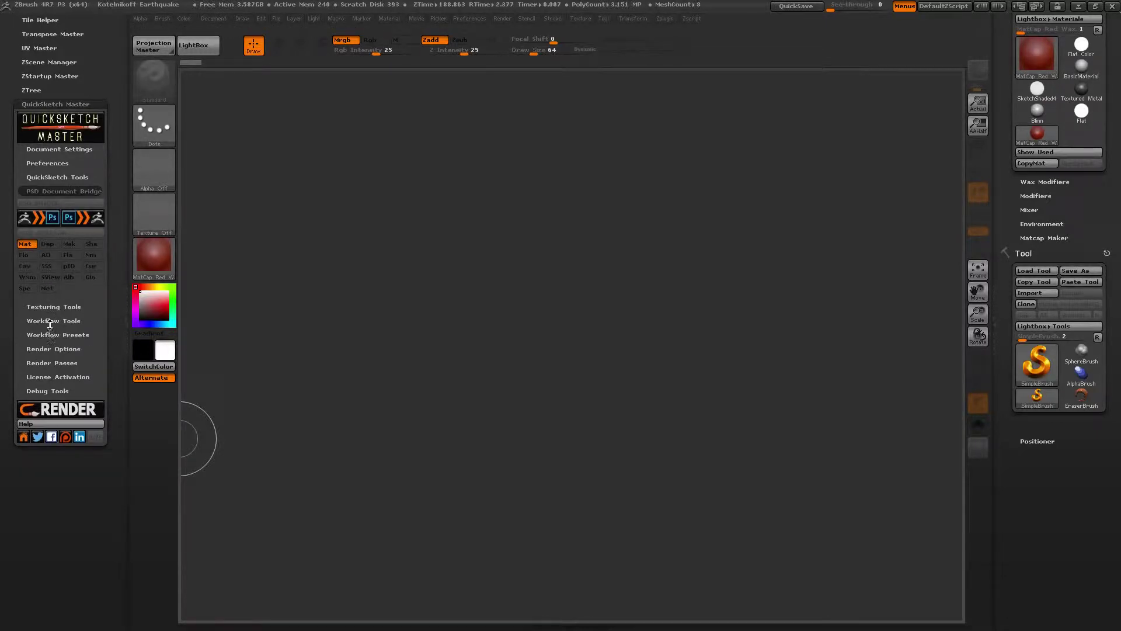
{"action": "scroll", "coordinate": [51, 331], "scroll_direction": "down", "scroll_amount": 1}
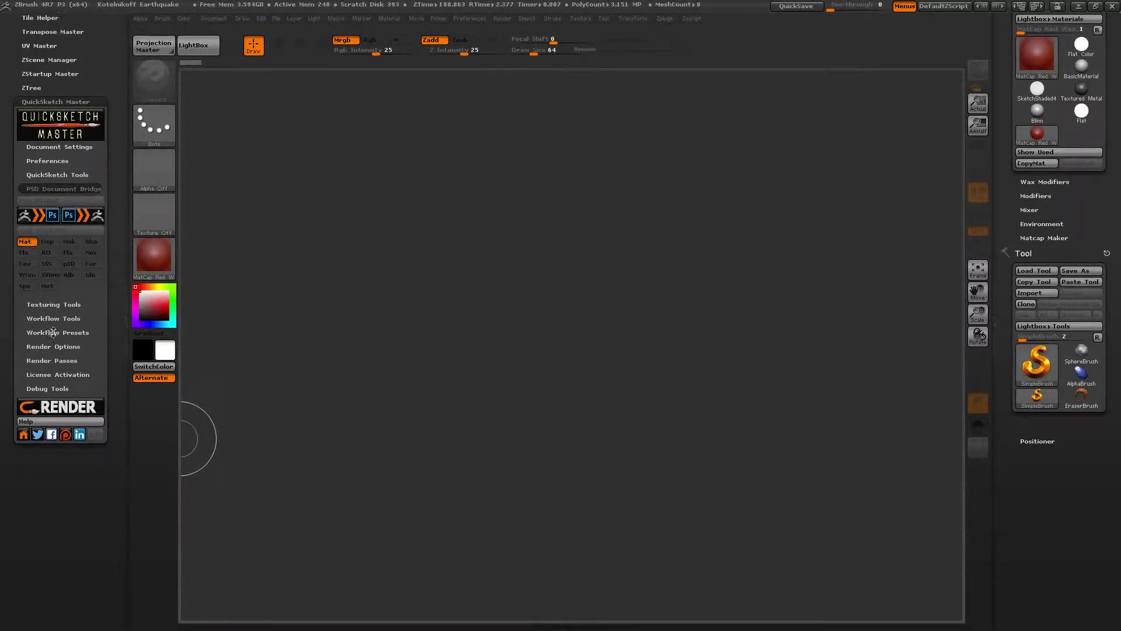
{"action": "left_click", "coordinate": [52, 331]}
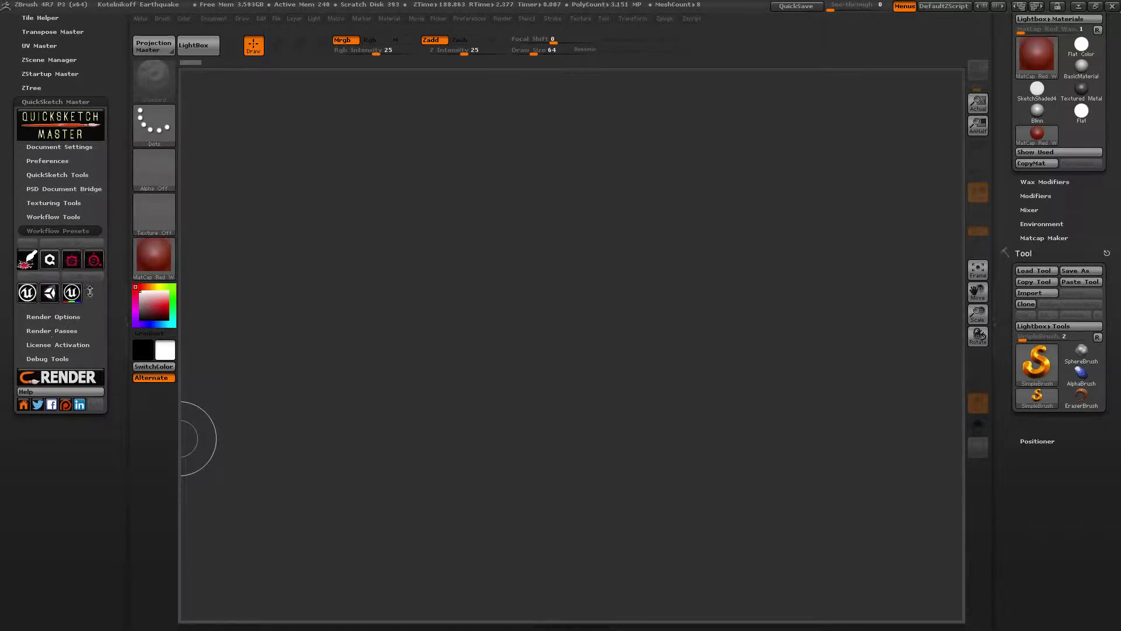
{"action": "left_click", "coordinate": [65, 318]}
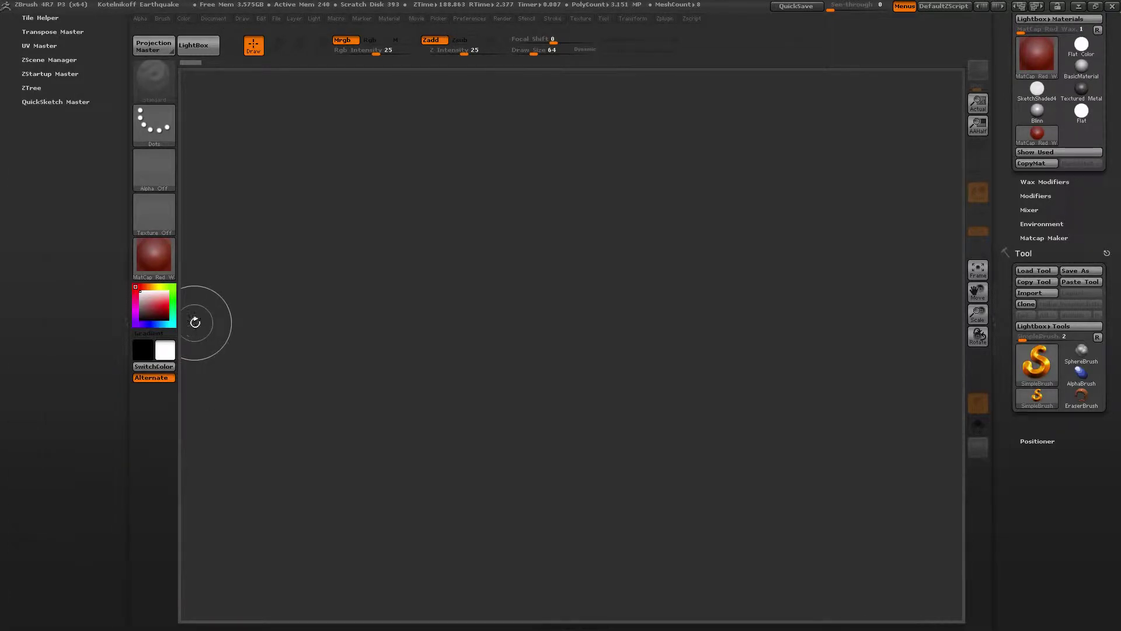
Step: Reopen QuickSketch Master and expand Render Options to show output formats and Depth, Mask, Cavity passes
{"action": "left_click", "coordinate": [49, 104]}
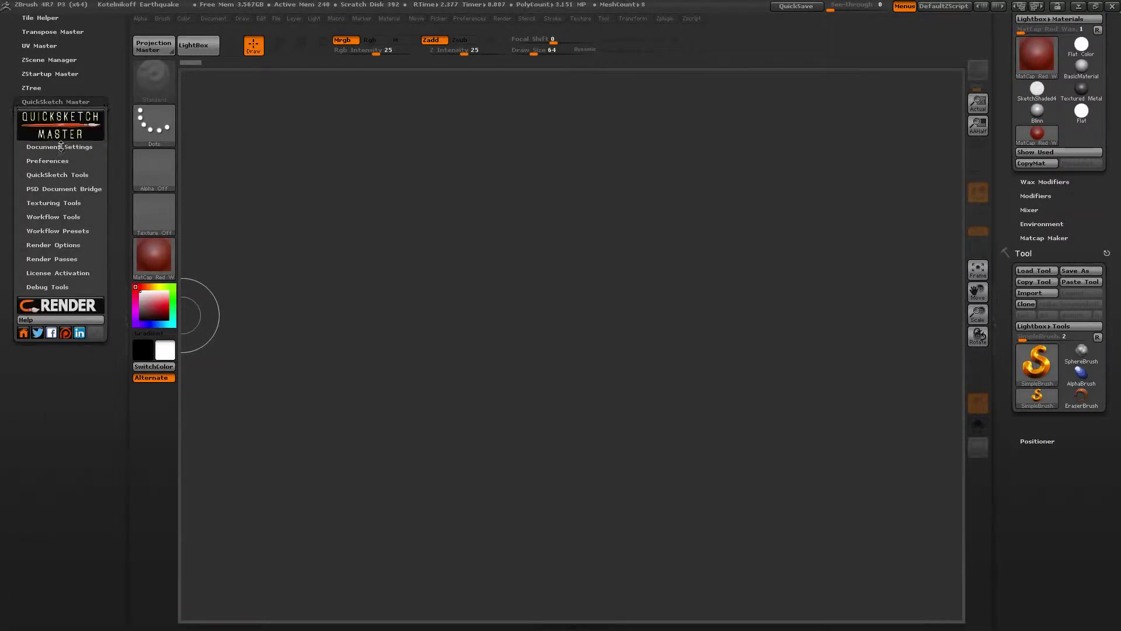
{"action": "left_click", "coordinate": [46, 187]}
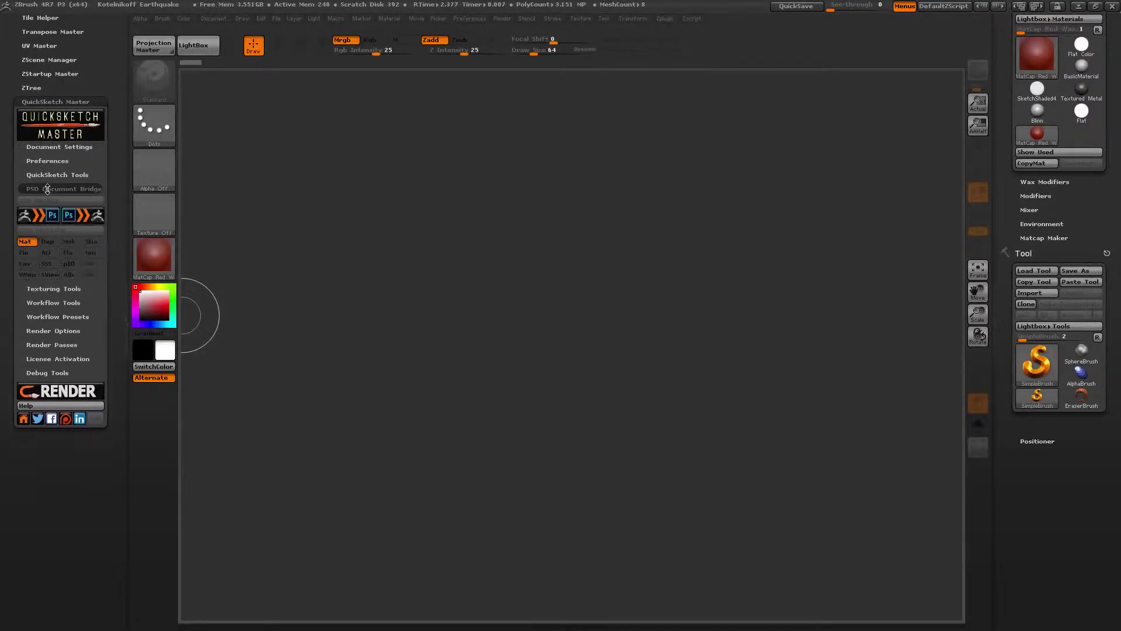
{"action": "left_click", "coordinate": [48, 186]}
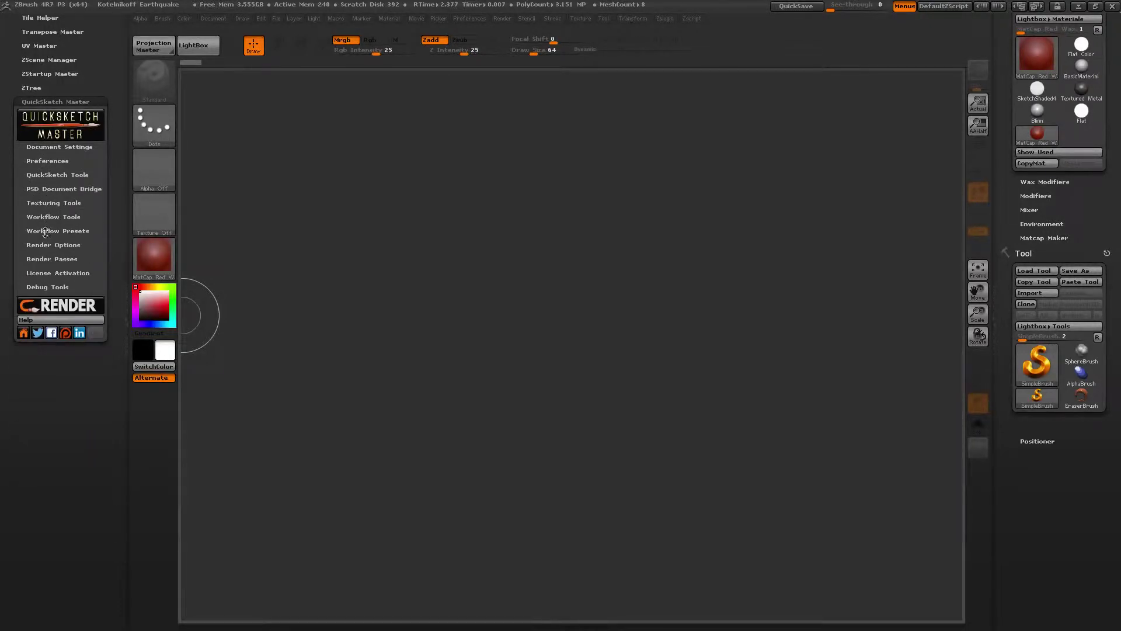
{"action": "left_click", "coordinate": [44, 232]}
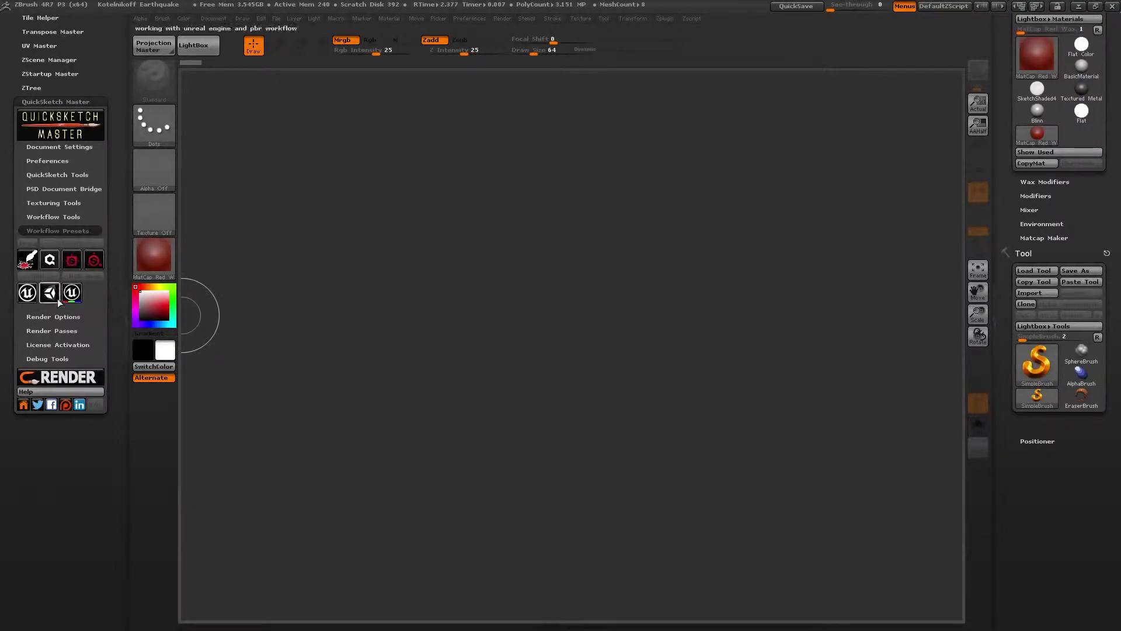
{"action": "left_click", "coordinate": [52, 317]}
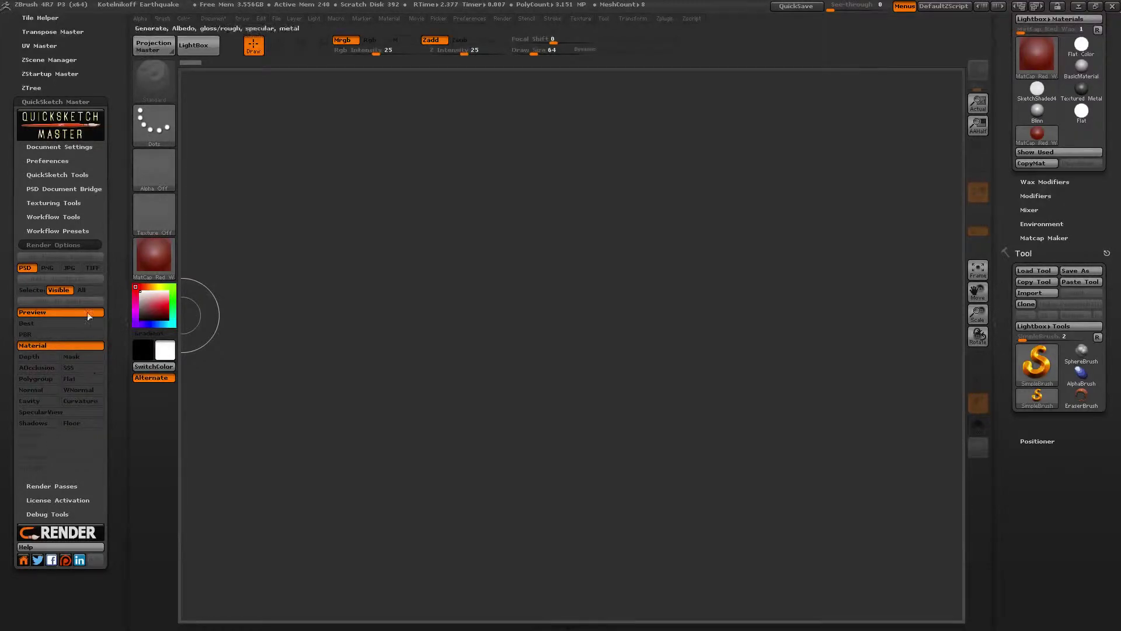
Step: Apply the illustration Workflow Preset's render passes and add the Shadows and Floor passes
{"action": "left_click", "coordinate": [50, 232]}
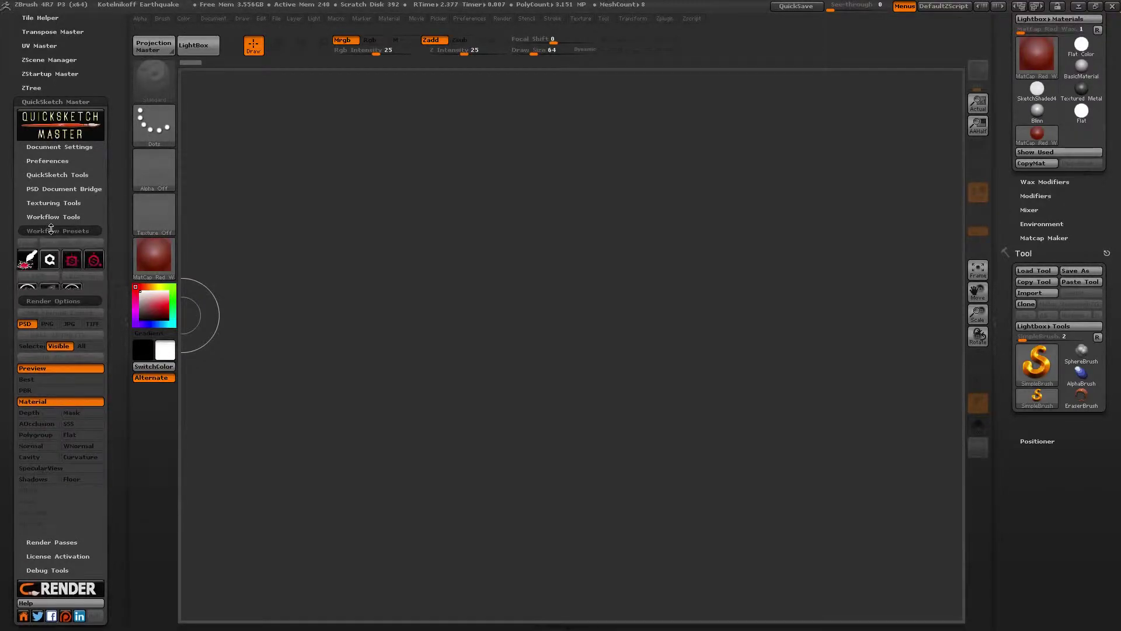
{"action": "left_click", "coordinate": [26, 259]}
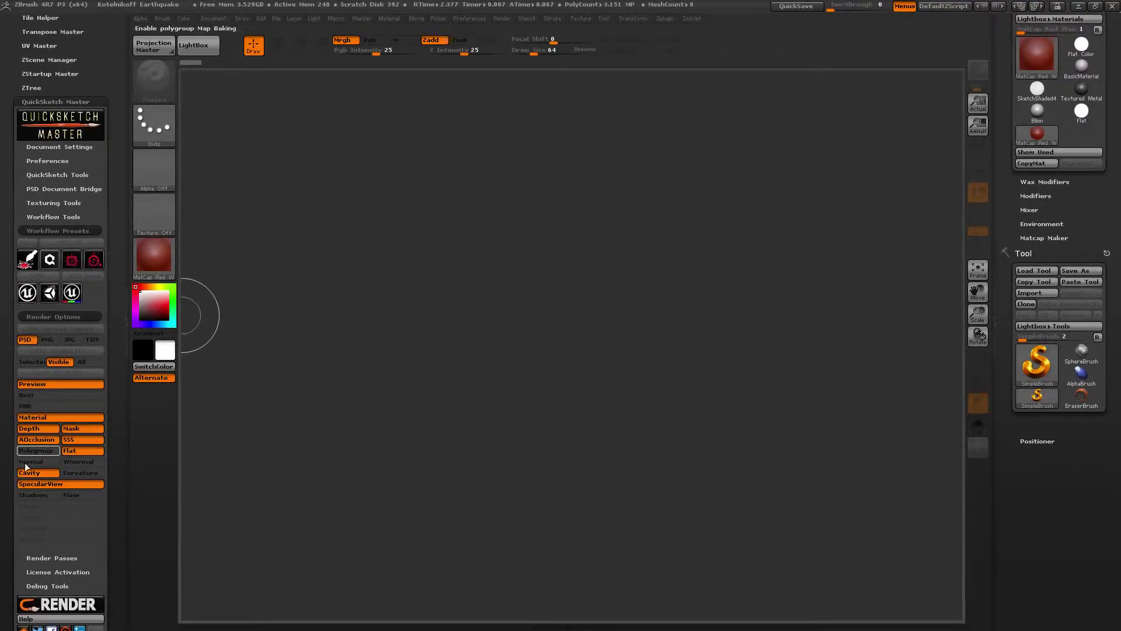
{"action": "left_click", "coordinate": [41, 496]}
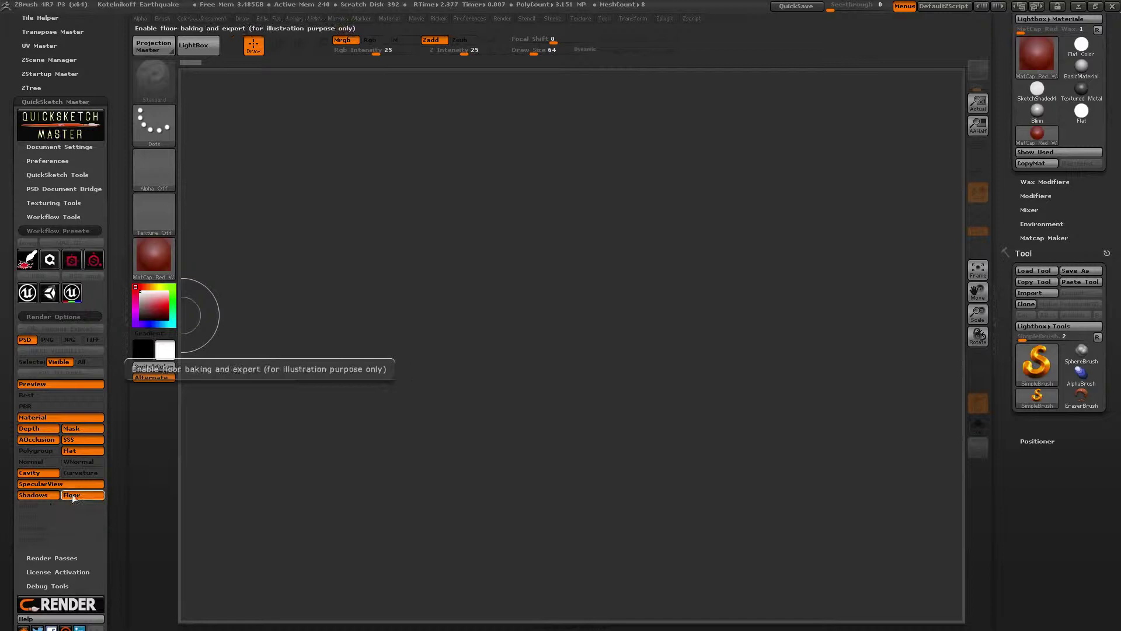
{"action": "scroll", "coordinate": [123, 440], "scroll_direction": "down", "scroll_amount": 1}
{"action": "scroll", "coordinate": [123, 440], "scroll_direction": "down", "scroll_amount": 2}
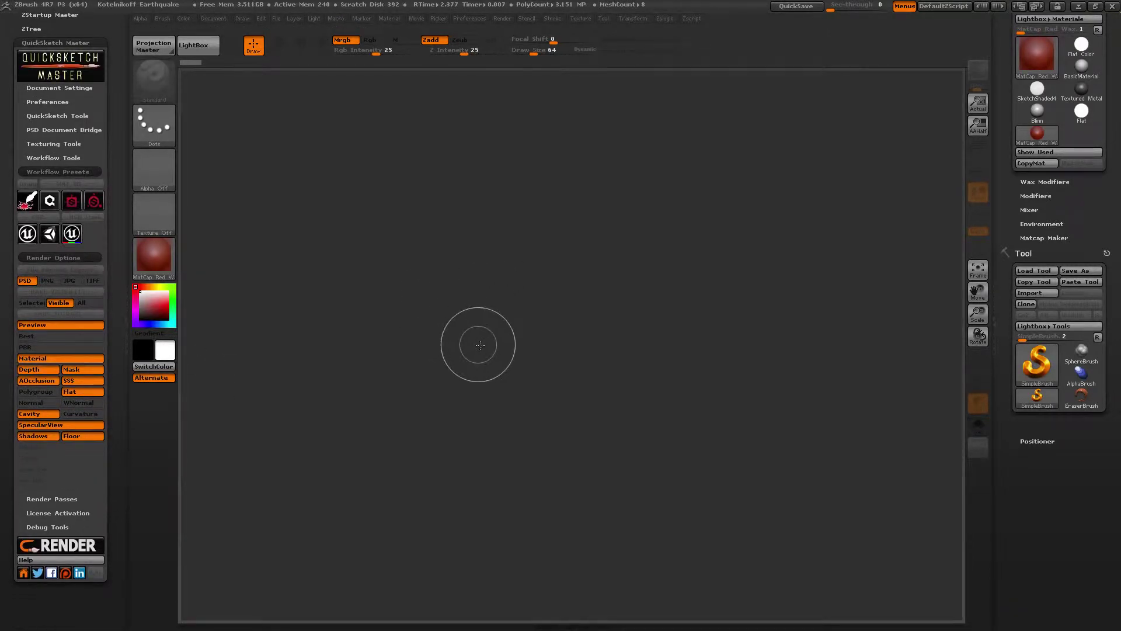
{"action": "key", "text": "comma"}
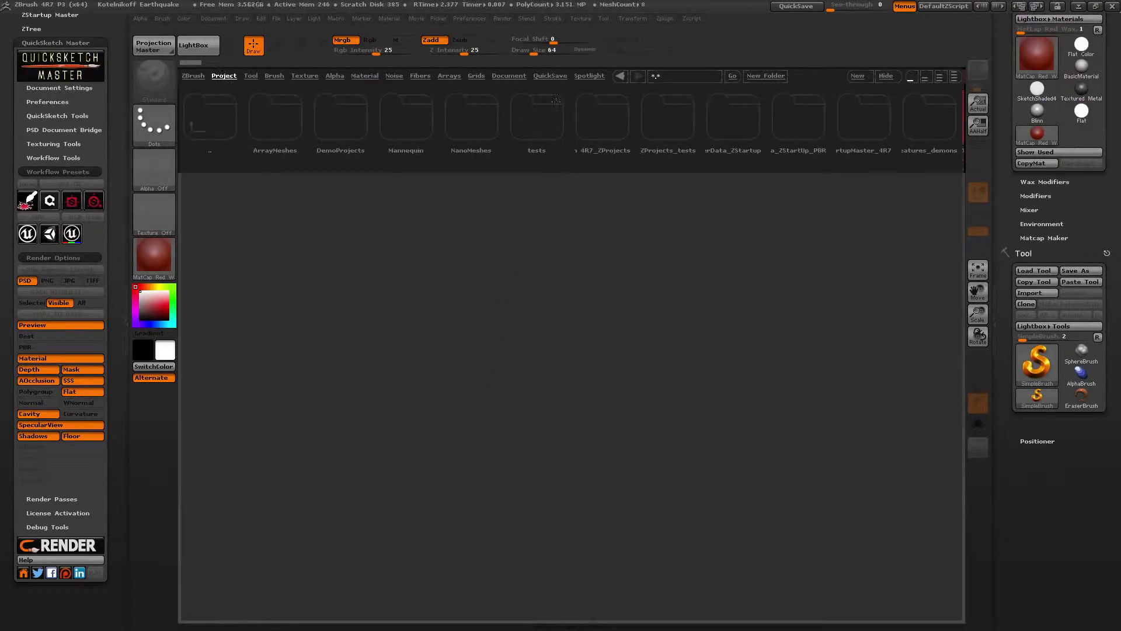
Step: Load Earthquake.ZPR from the ZStartUp PBR folder in LightBox's Project section
{"action": "double_click", "coordinate": [786, 127]}
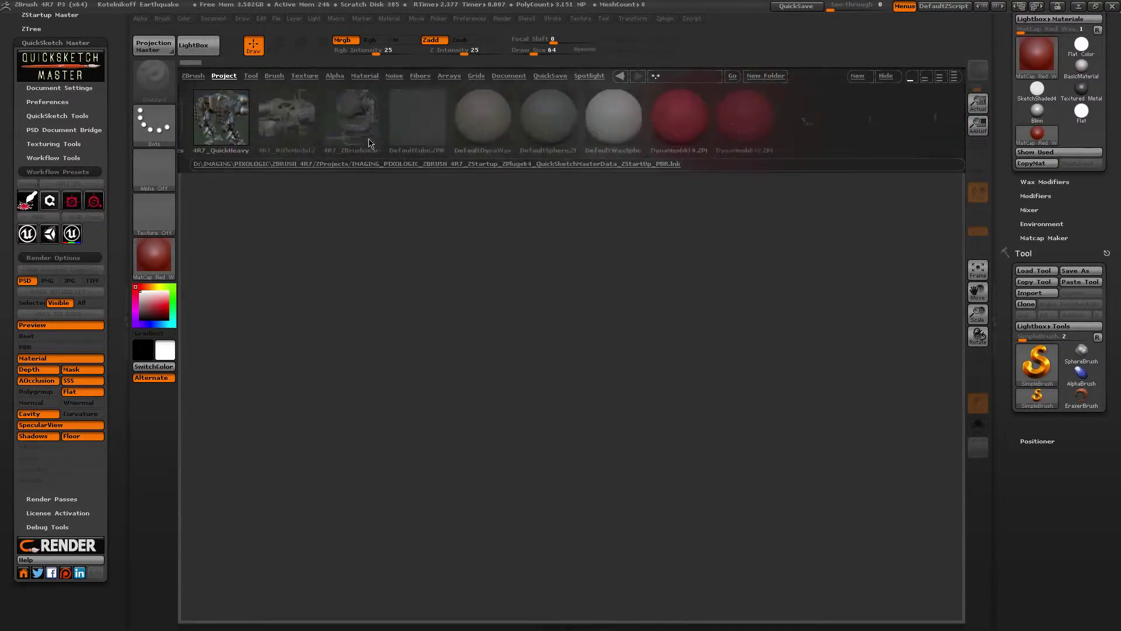
{"action": "scroll", "coordinate": [401, 125], "scroll_direction": "down", "scroll_amount": 10}
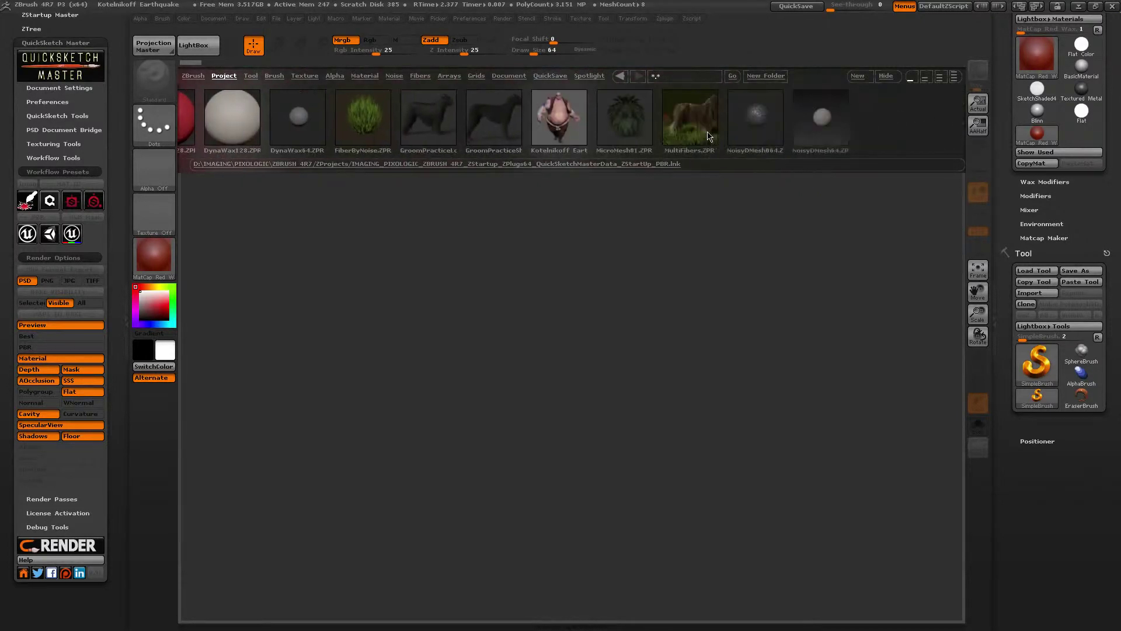
{"action": "left_click", "coordinate": [438, 127]}
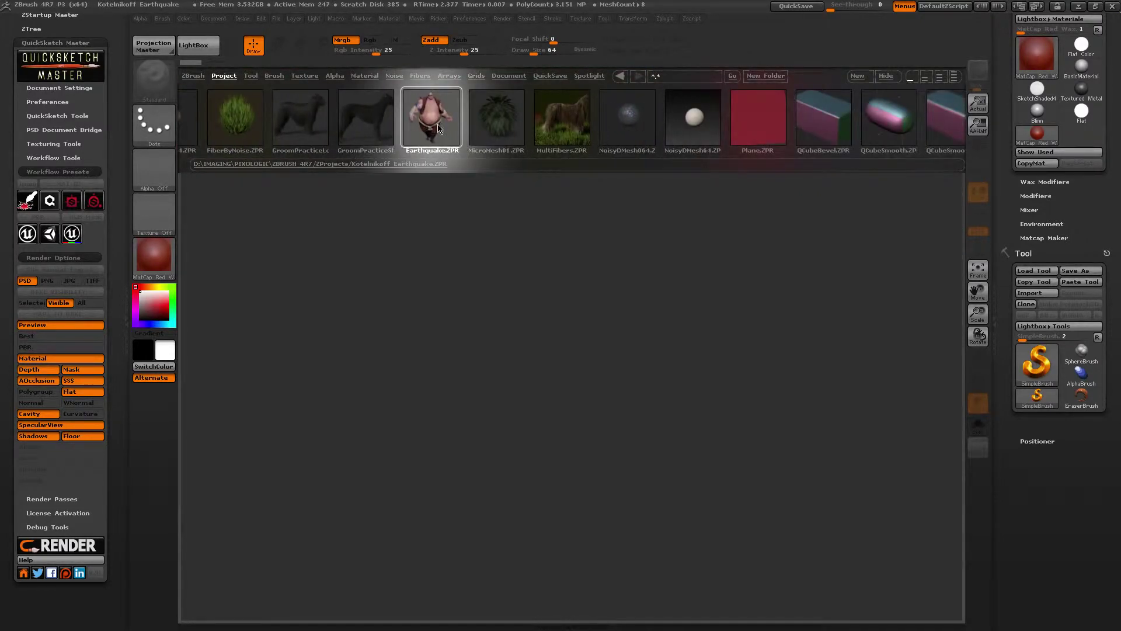
{"action": "double_click", "coordinate": [449, 133]}
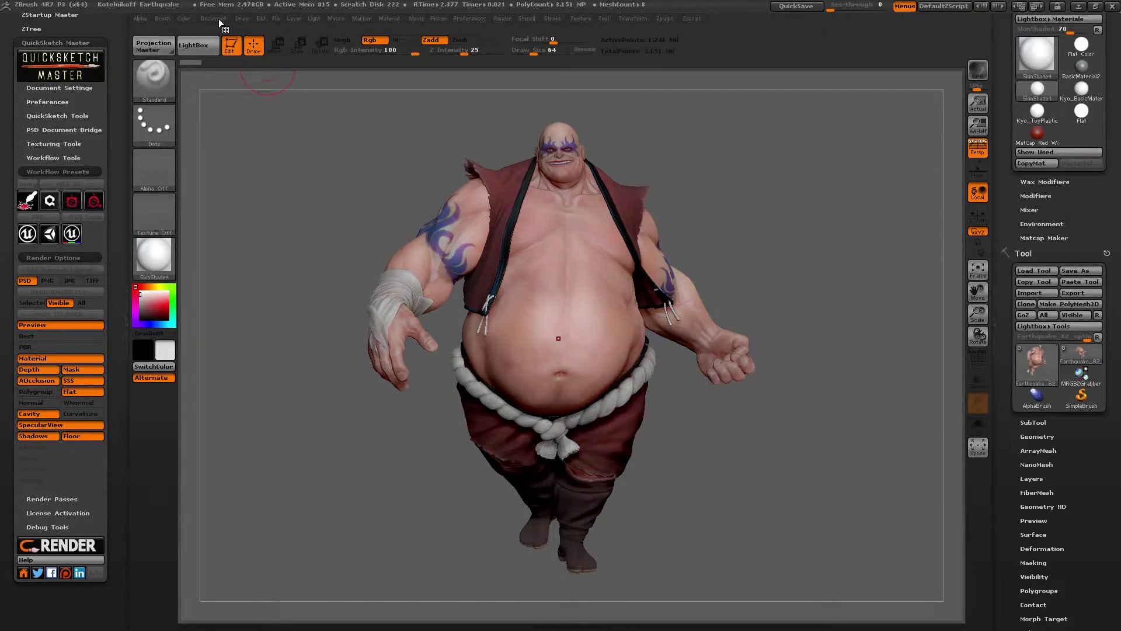
Step: Shrink the document with Document Zoom and expand the SubTool list (Eyes, Teeth, Kimono, Belt, Shoes)
{"action": "left_click", "coordinate": [213, 18]}
{"action": "left_click_drag", "start_coordinate": [252, 190], "coordinate": [255, 168]}
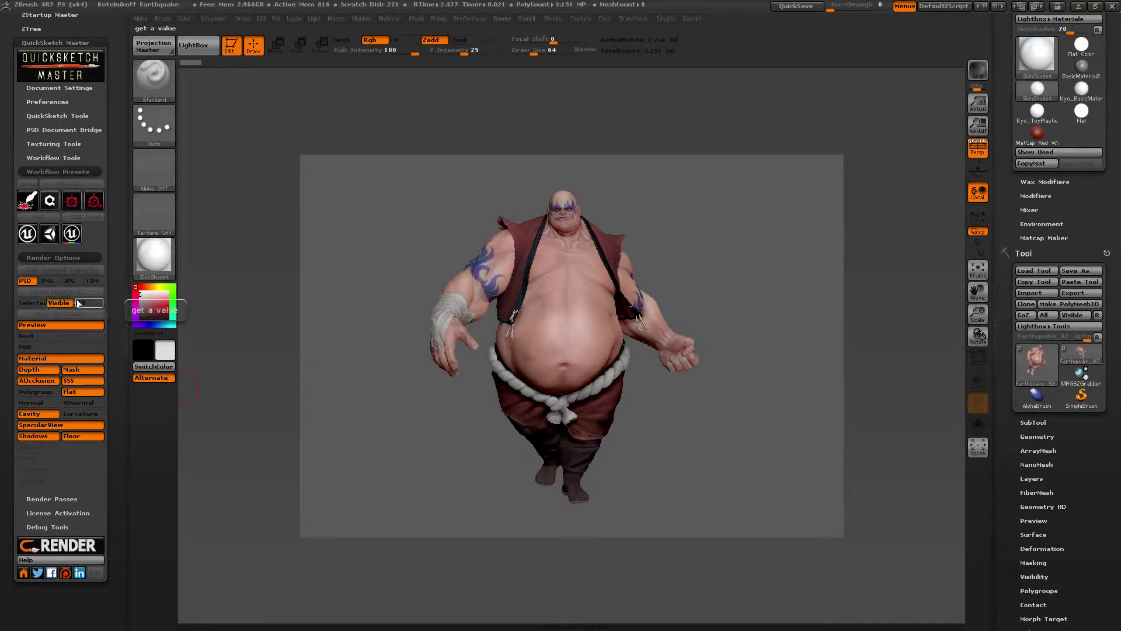
{"action": "left_click", "coordinate": [1031, 424]}
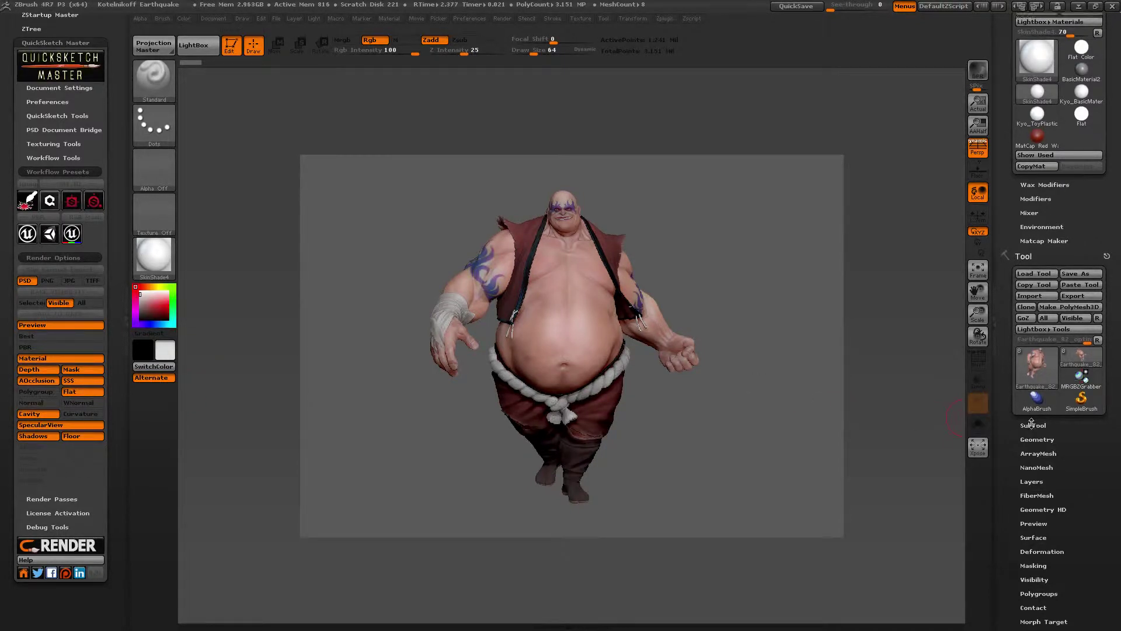
{"action": "left_click", "coordinate": [1032, 424]}
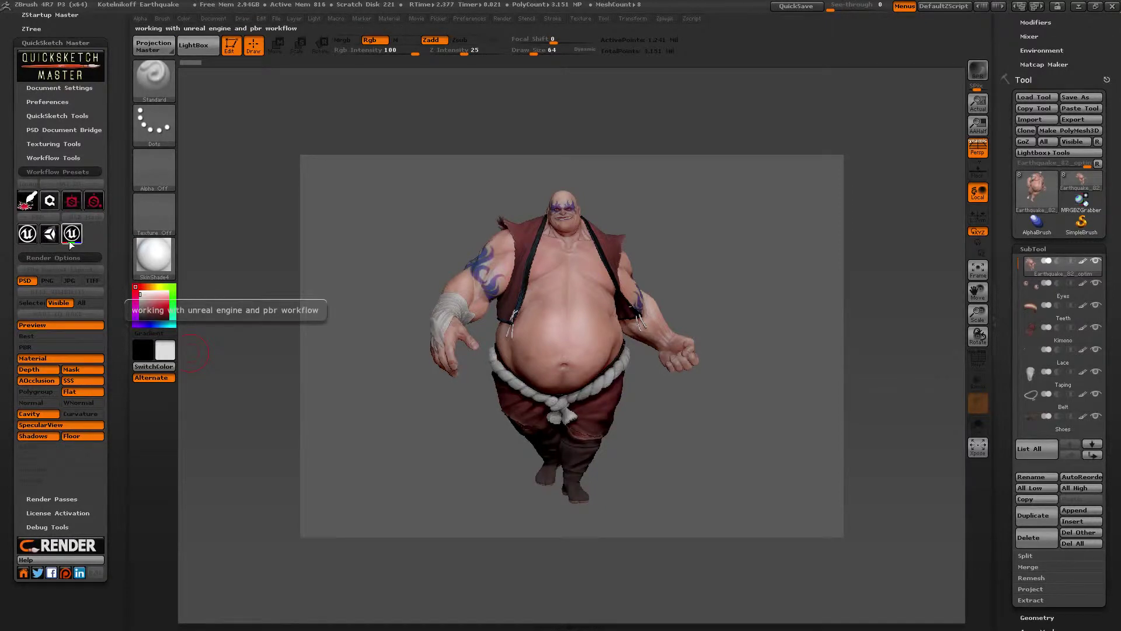
Step: Cycle the PSD Document Bridge pass through Depth, SSS and Floor, then reopen Workflow Presets
{"action": "left_click", "coordinate": [57, 129]}
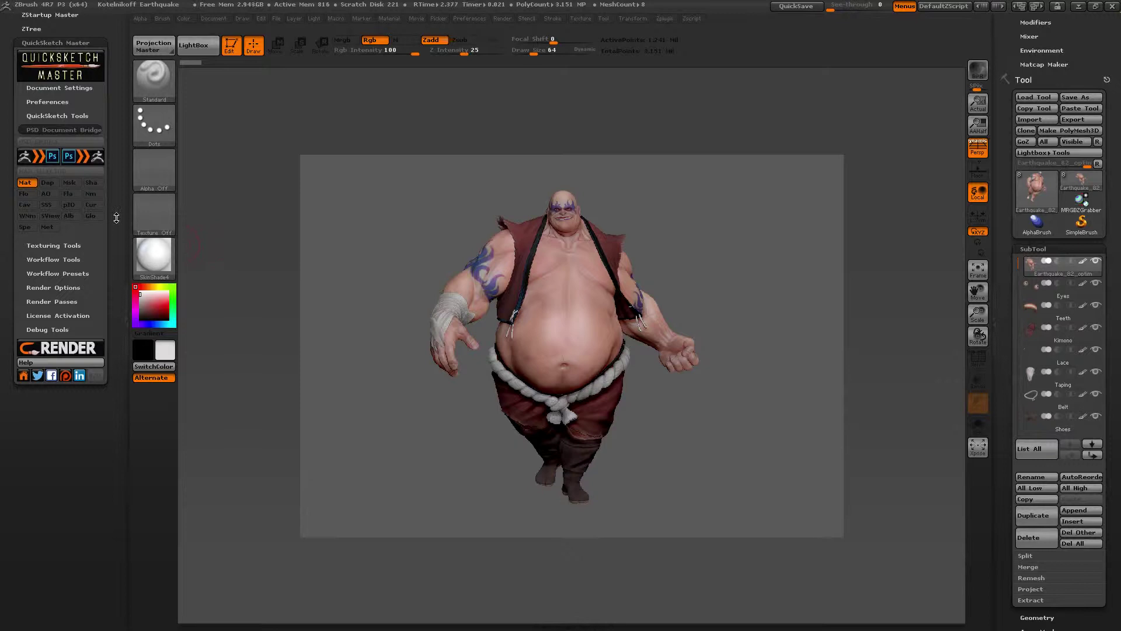
{"action": "left_click", "coordinate": [47, 182]}
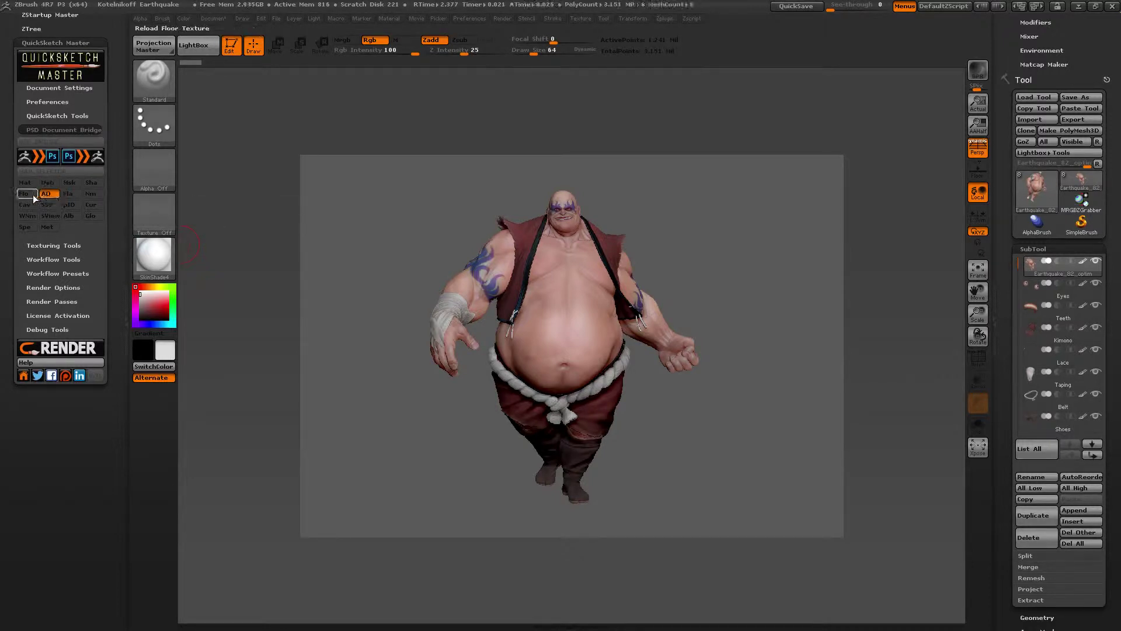
{"action": "left_click", "coordinate": [47, 205]}
{"action": "left_click", "coordinate": [23, 193]}
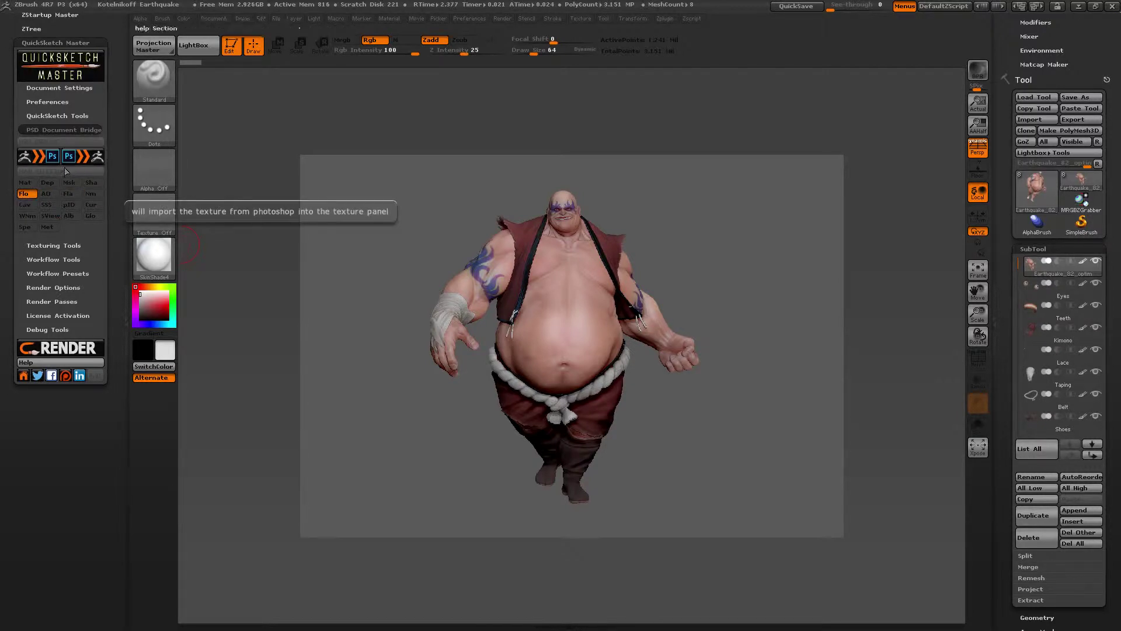
{"action": "left_click", "coordinate": [71, 274]}
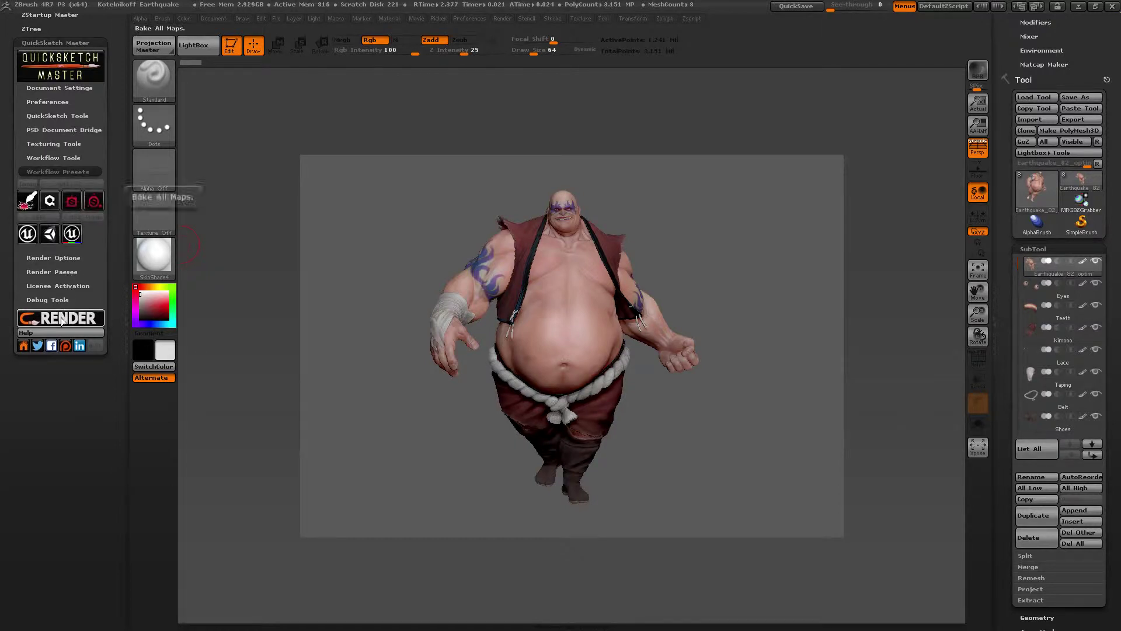
Step: Bake all render maps with Shift+P and scroll back up to the PSD Document Bridge list
{"action": "key", "text": "shift+p"}
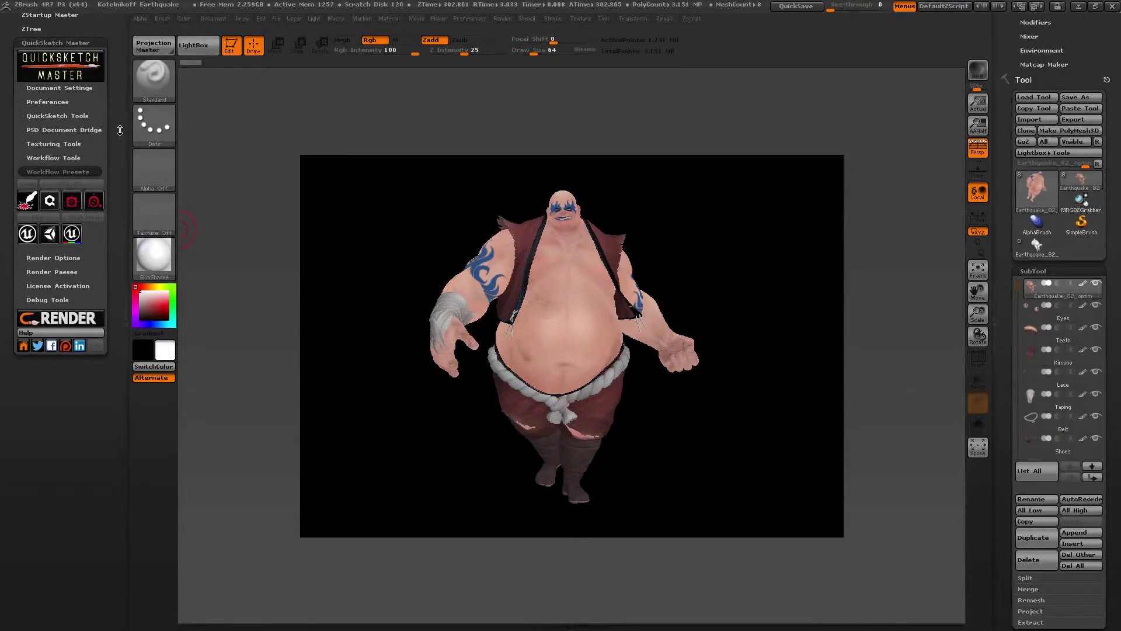
{"action": "scroll", "coordinate": [116, 135], "scroll_direction": "up", "scroll_amount": 1}
Step: Send the Material pass to Photoshop as BPR_to_qSketch_shaded.PSD, then return to ZBrush
{"action": "left_click", "coordinate": [89, 152]}
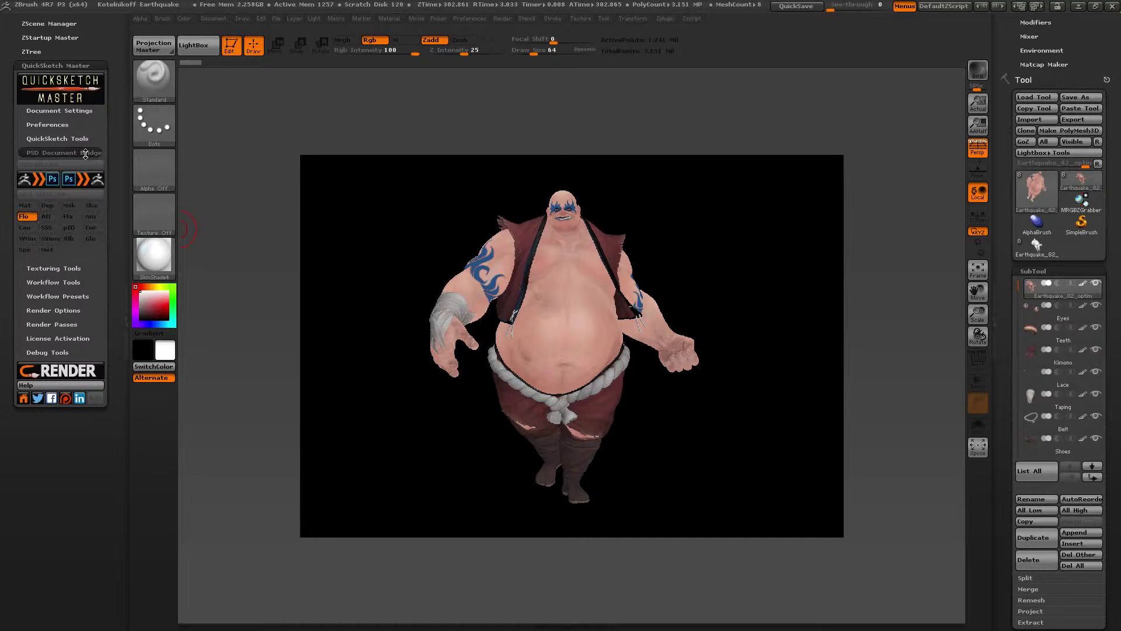
{"action": "left_click", "coordinate": [29, 208]}
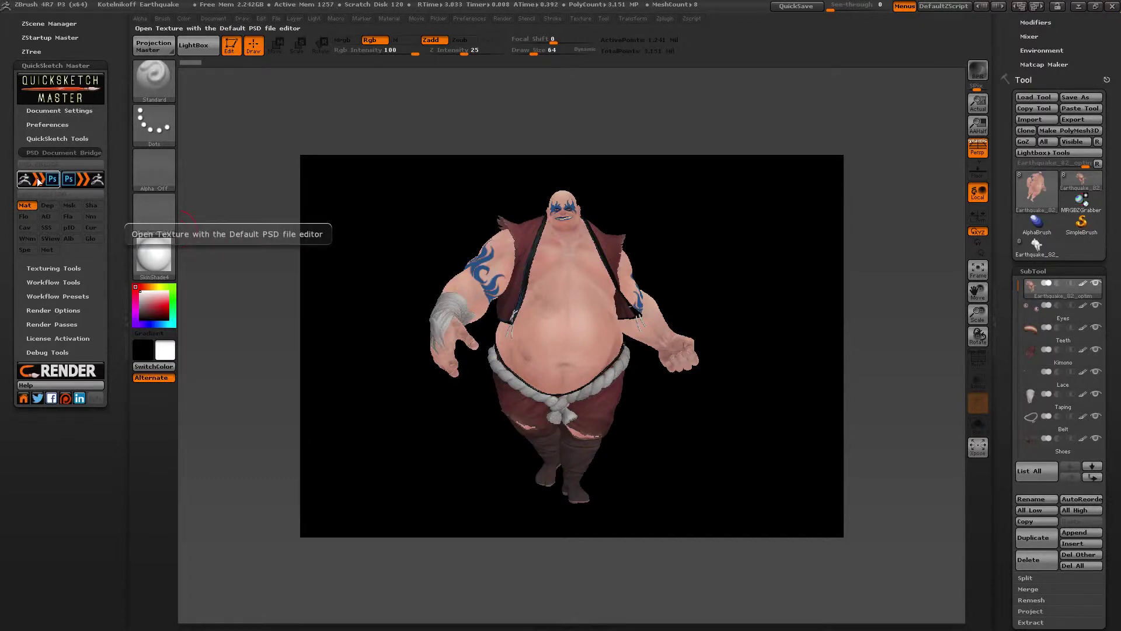
{"action": "left_click", "coordinate": [38, 182]}
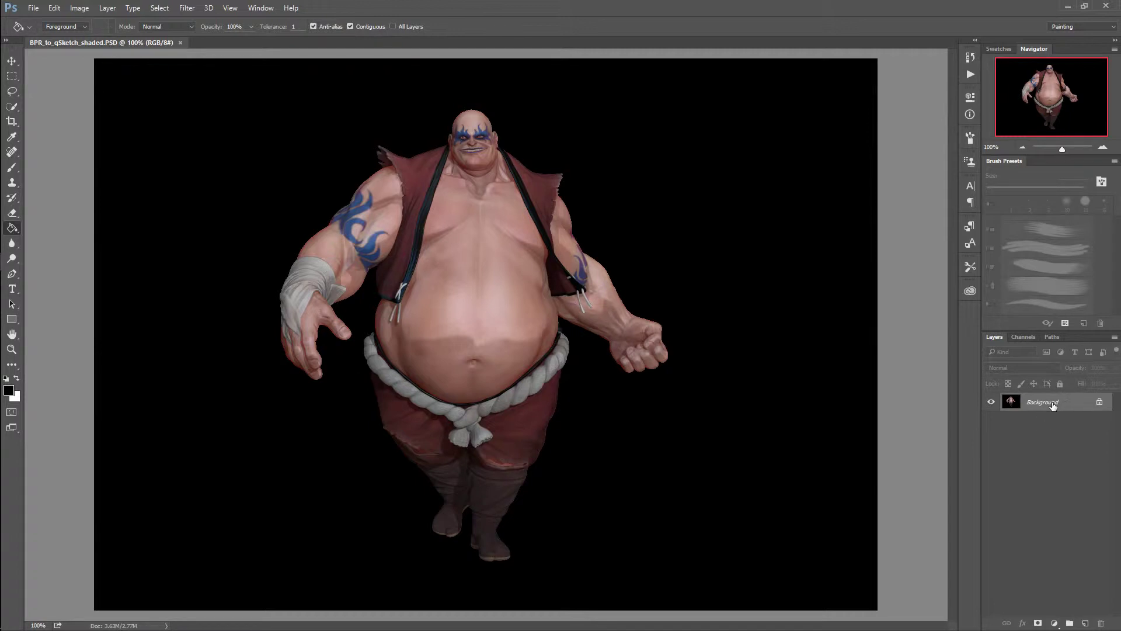
{"action": "key", "text": "alt+Tab"}
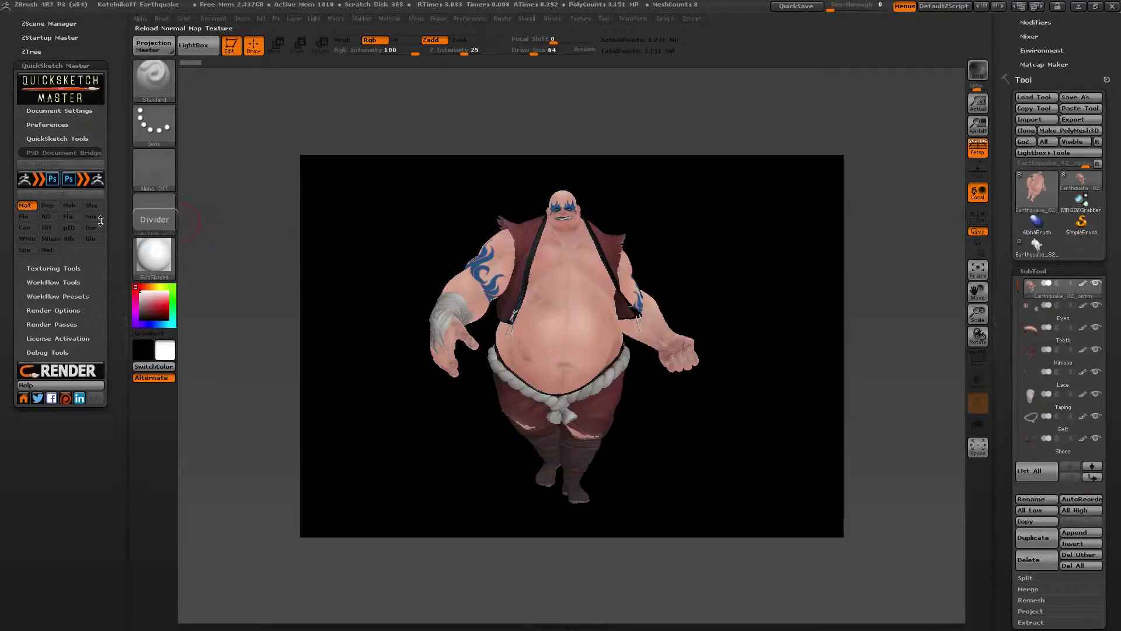
Step: Send the Flat albedo pass to Photoshop as BPR_to_qSketch_flat.PSD
{"action": "left_click", "coordinate": [71, 216]}
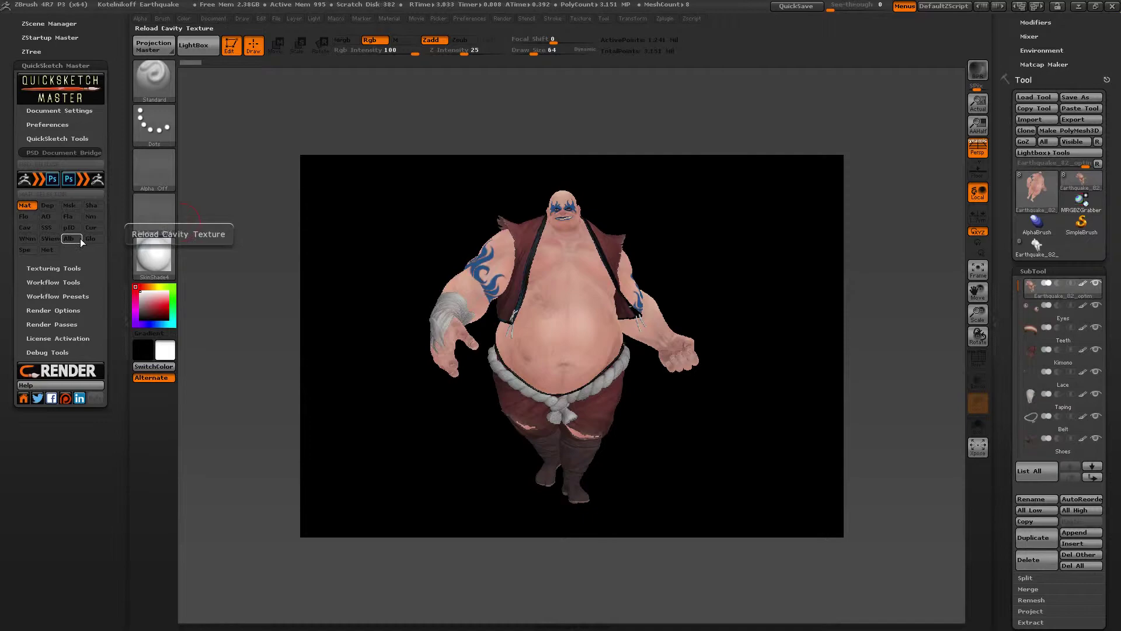
{"action": "left_click", "coordinate": [26, 181]}
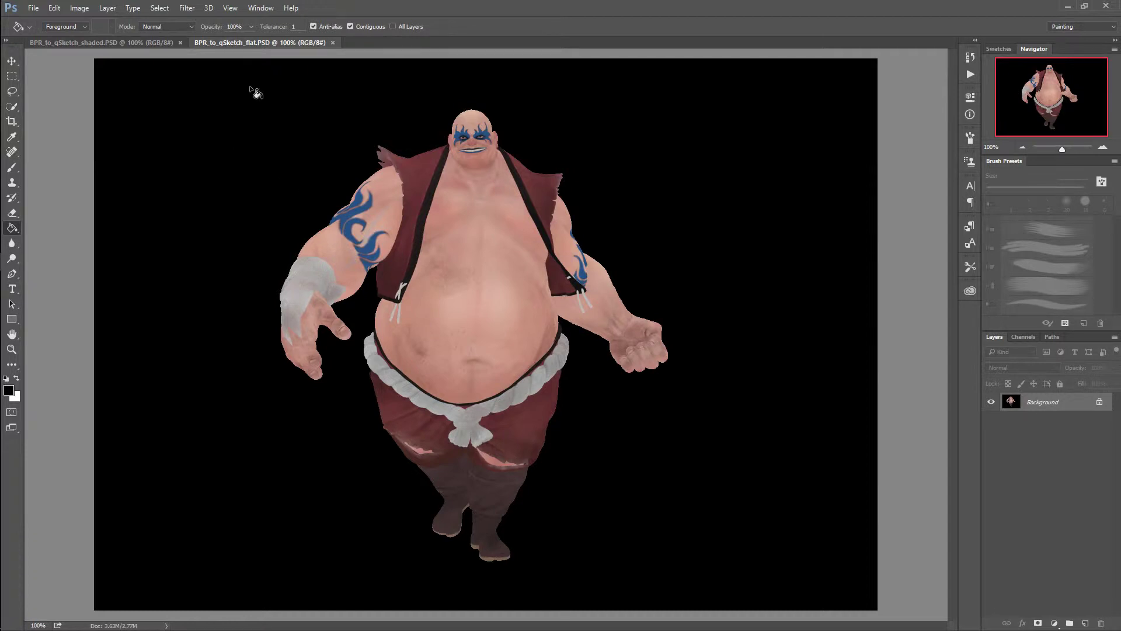
Step: Switch from Photoshop back to ZBrush, leaving the shaded and flat PSDs open
{"action": "key", "text": "alt+Tab"}
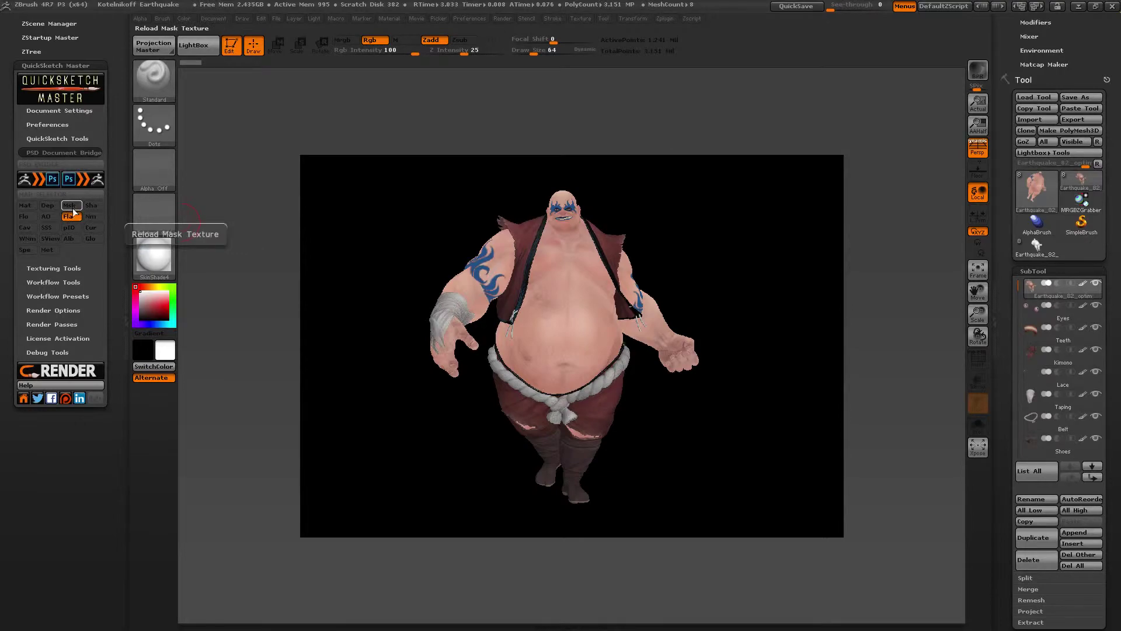
Step: Send the Msk render pass from ZBrush to Photoshop as BPR_to_qSketch_mask.PSD
{"action": "left_click", "coordinate": [44, 180]}
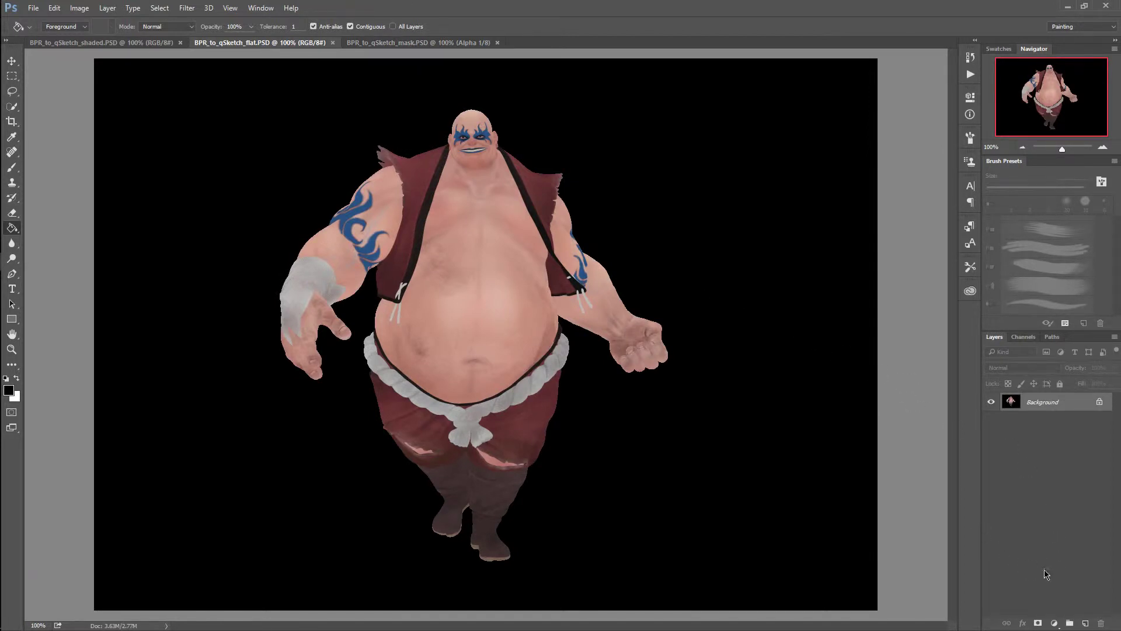
Step: Convert Background to Layer 0, add Group 1 with a white layer mask, and show its mask channel
{"action": "left_click", "coordinate": [1099, 404]}
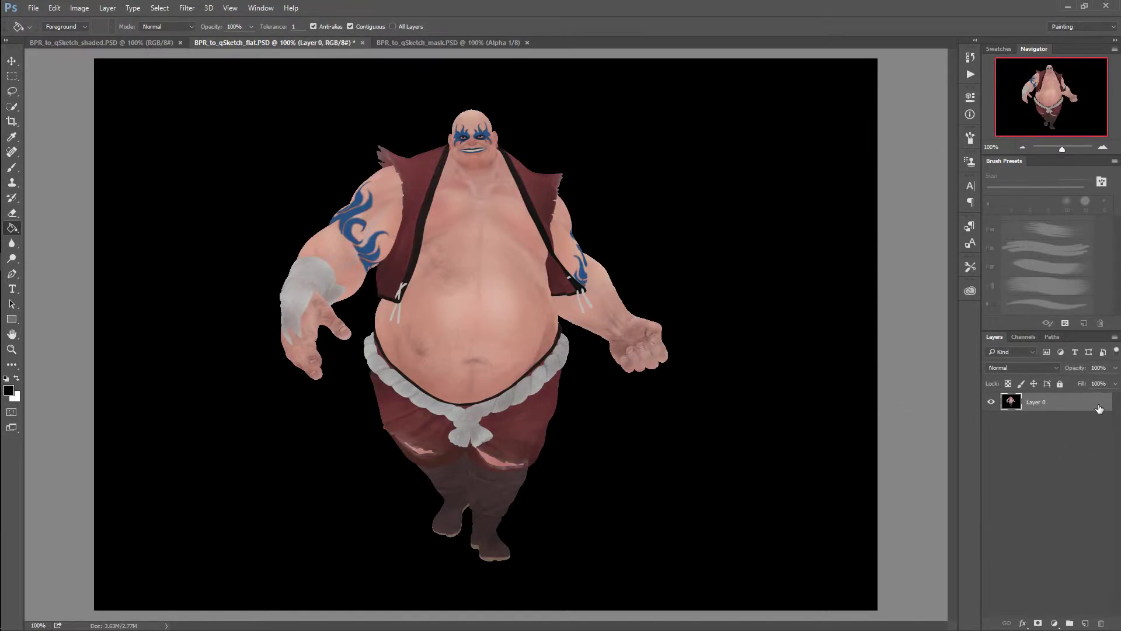
{"action": "left_click", "coordinate": [1071, 624]}
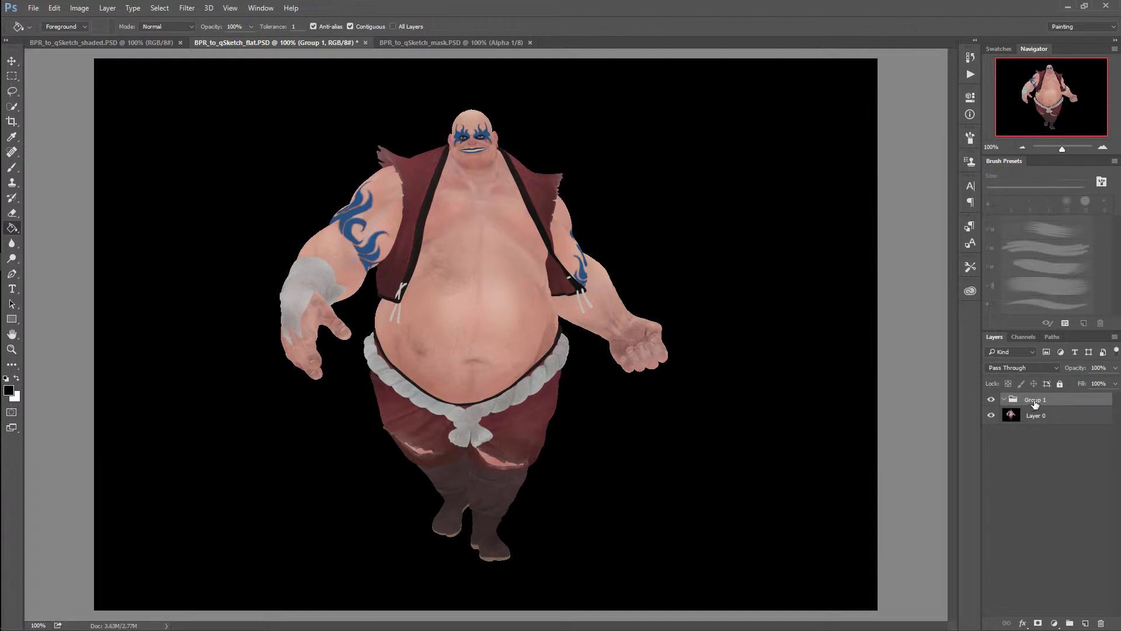
{"action": "left_click", "coordinate": [1038, 624]}
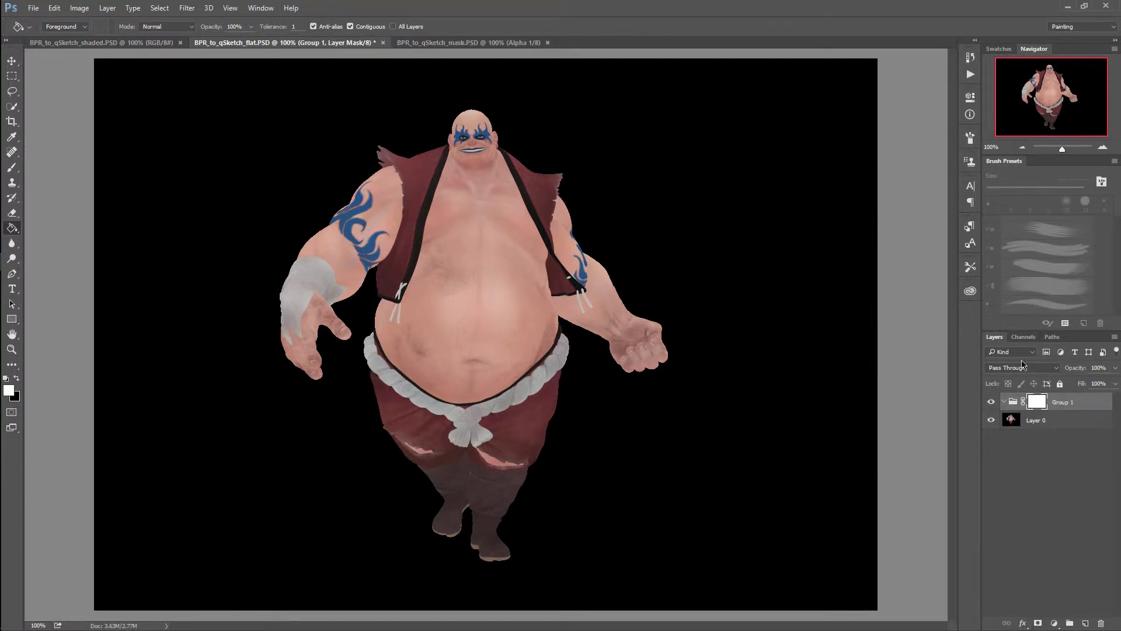
{"action": "left_click", "coordinate": [1023, 337]}
{"action": "left_click", "coordinate": [988, 419]}
Step: Paste the whole mask document's silhouette into the Group 1 mask channel
{"action": "key", "text": "x"}
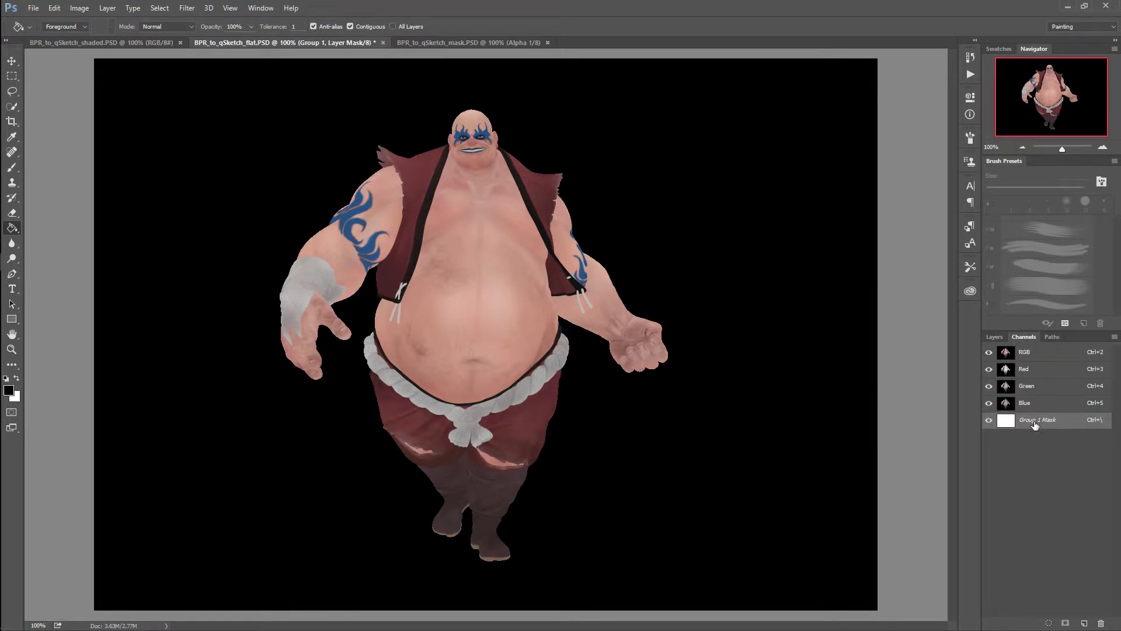
{"action": "left_click", "coordinate": [468, 42]}
{"action": "key", "text": "m"}
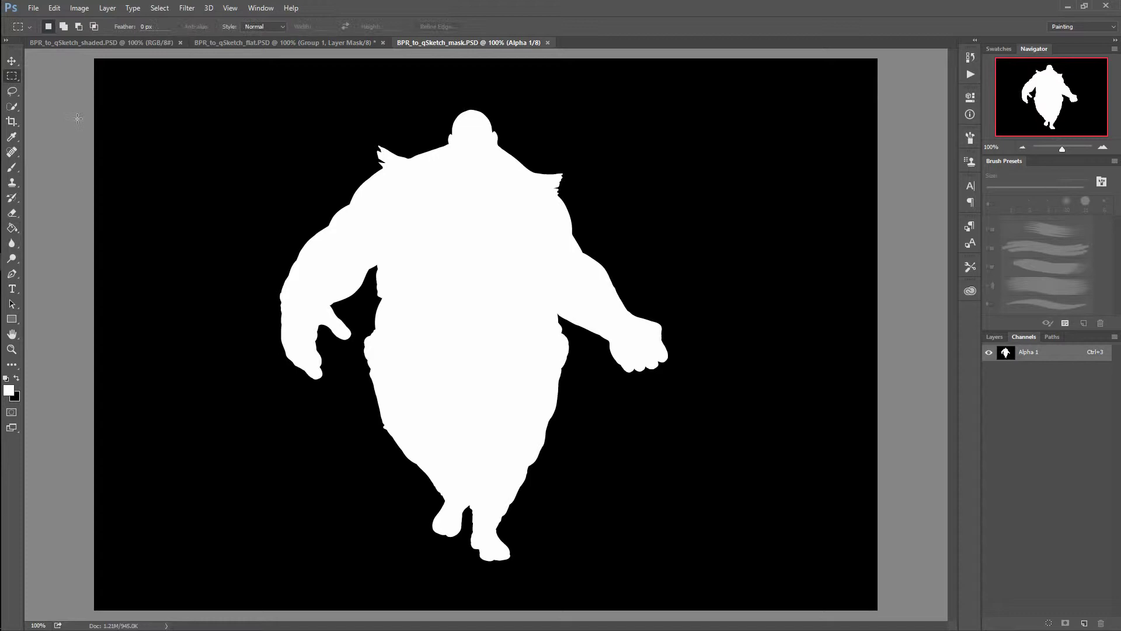
{"action": "key", "text": "ctrl+a"}
{"action": "left_click", "coordinate": [236, 44]}
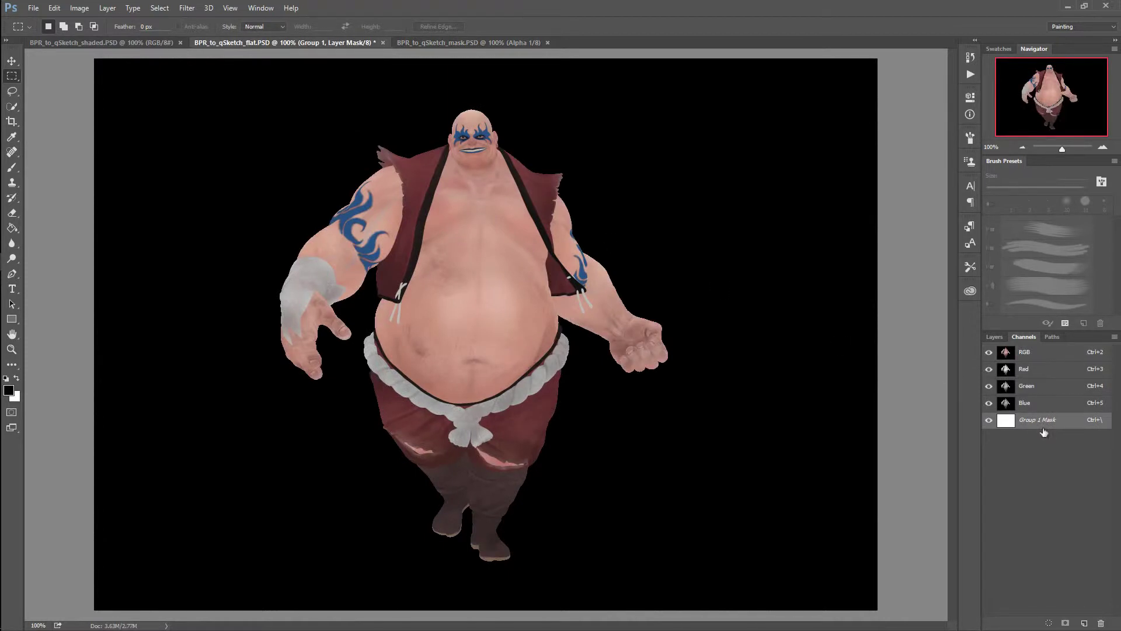
{"action": "key", "text": "ctrl+v"}
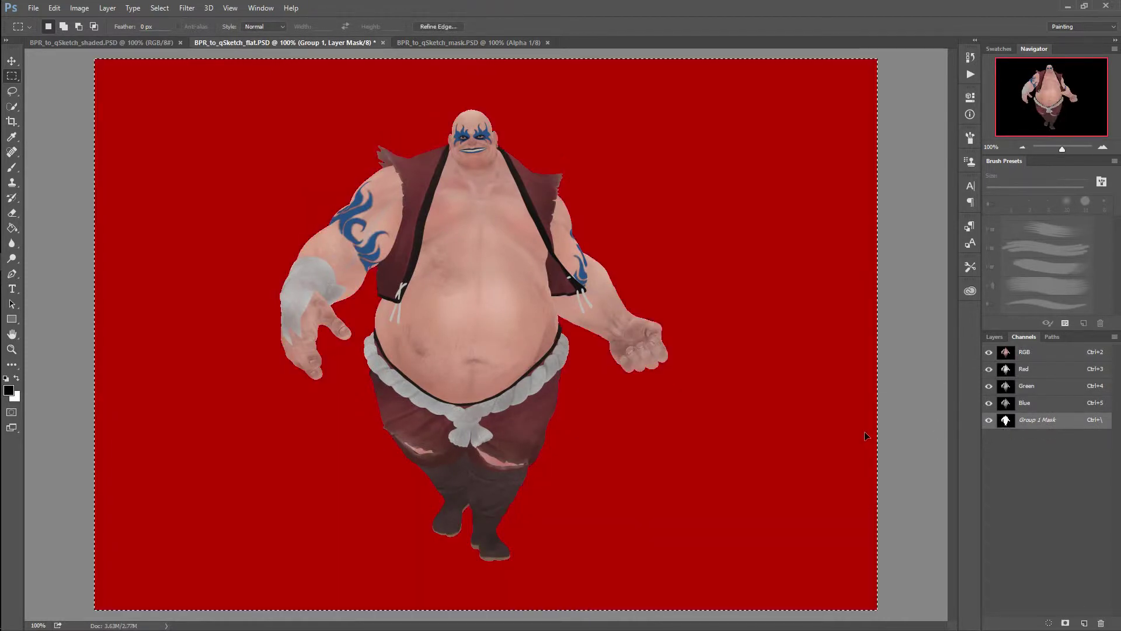
{"action": "left_click", "coordinate": [1036, 353]}
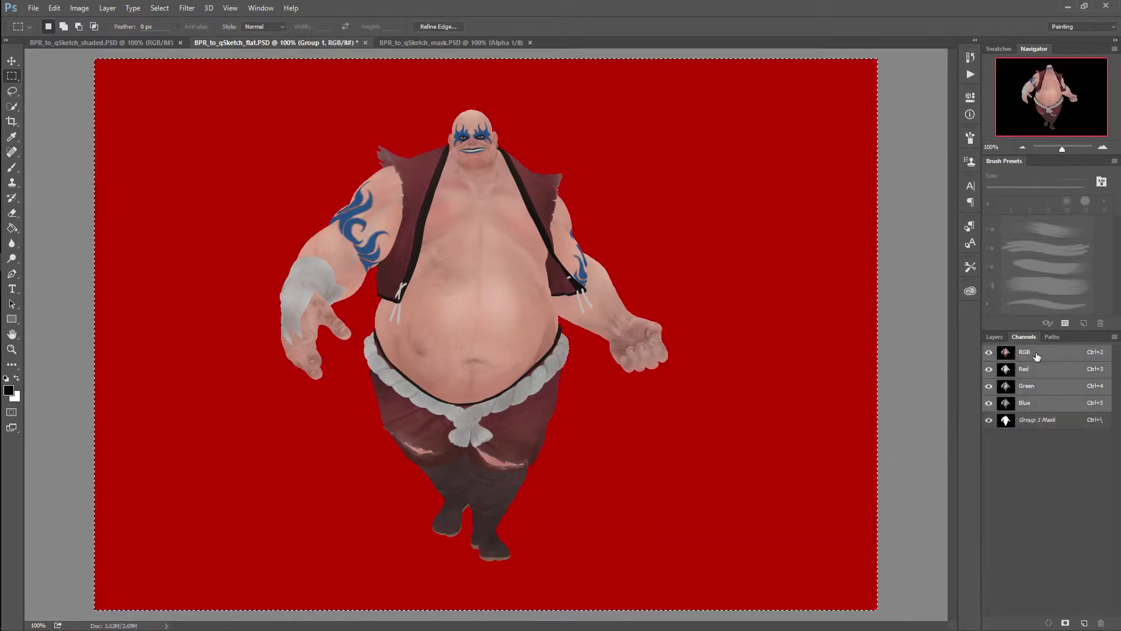
Step: Move Layer 0 into Group 1 and add a new empty Layer 1 beneath it
{"action": "left_click", "coordinate": [995, 338]}
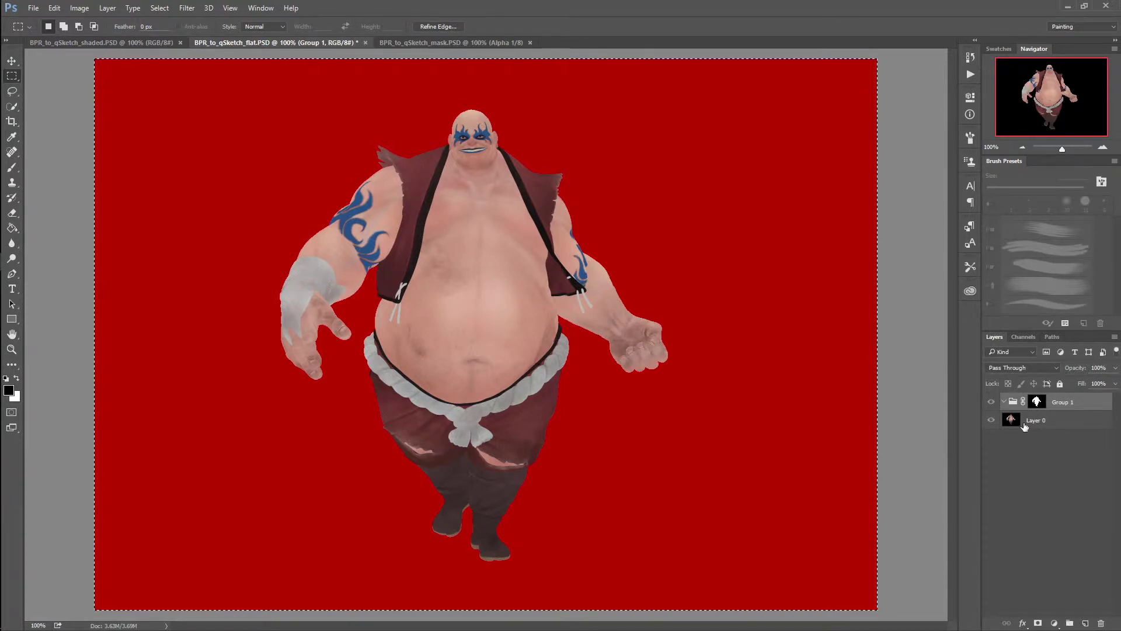
{"action": "left_click_drag", "start_coordinate": [1036, 424], "coordinate": [1057, 412]}
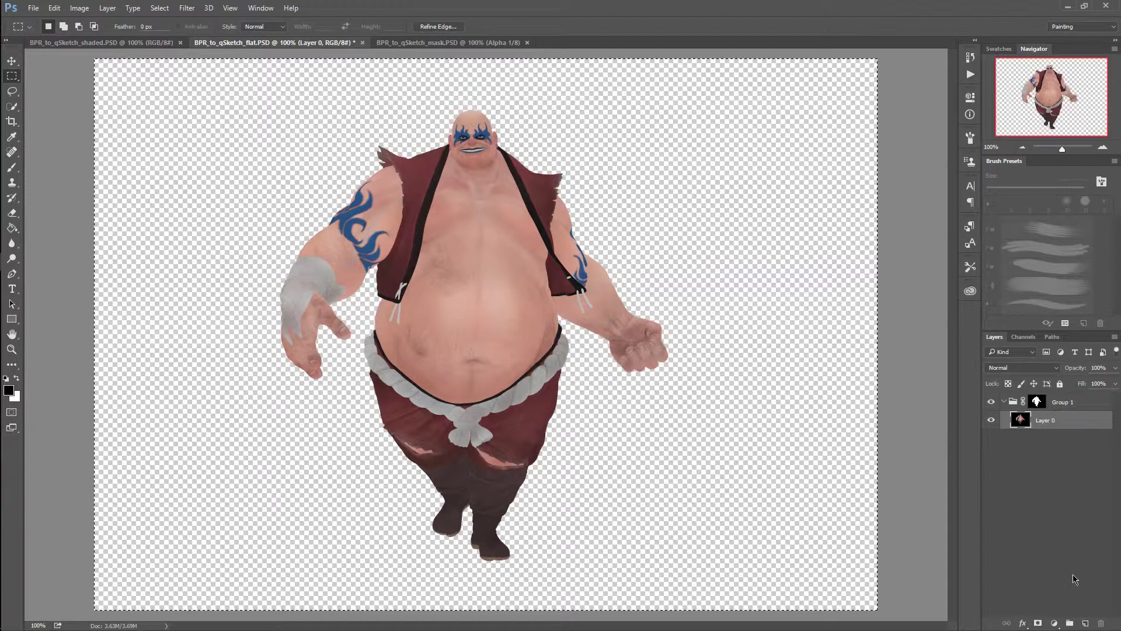
{"action": "left_click", "coordinate": [1085, 622]}
{"action": "left_click_drag", "start_coordinate": [1060, 423], "coordinate": [1065, 447]}
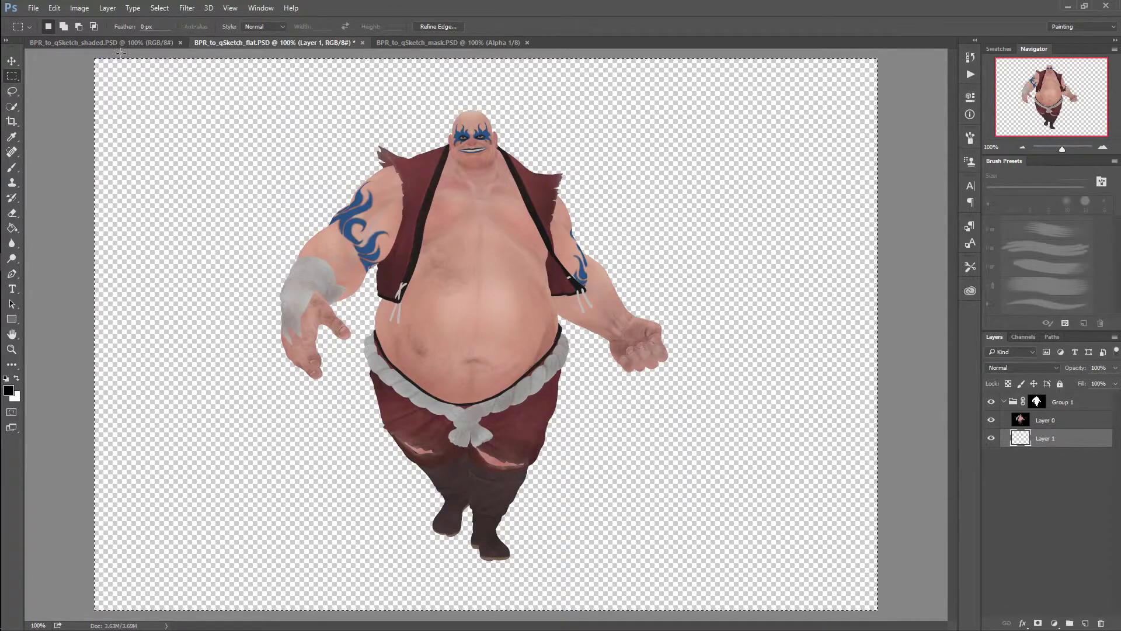
Step: Send the Flo floor pass into Layer 1 and move Layer 1 out of Group 1 as backdrop
{"action": "key", "text": "alt+Tab"}
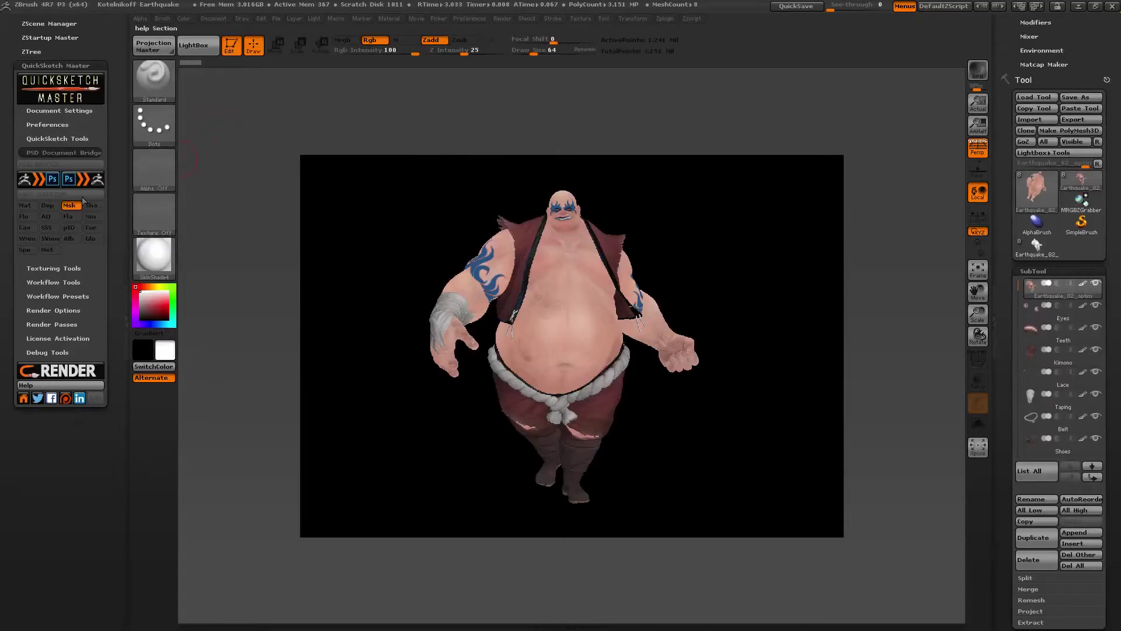
{"action": "left_click", "coordinate": [33, 178]}
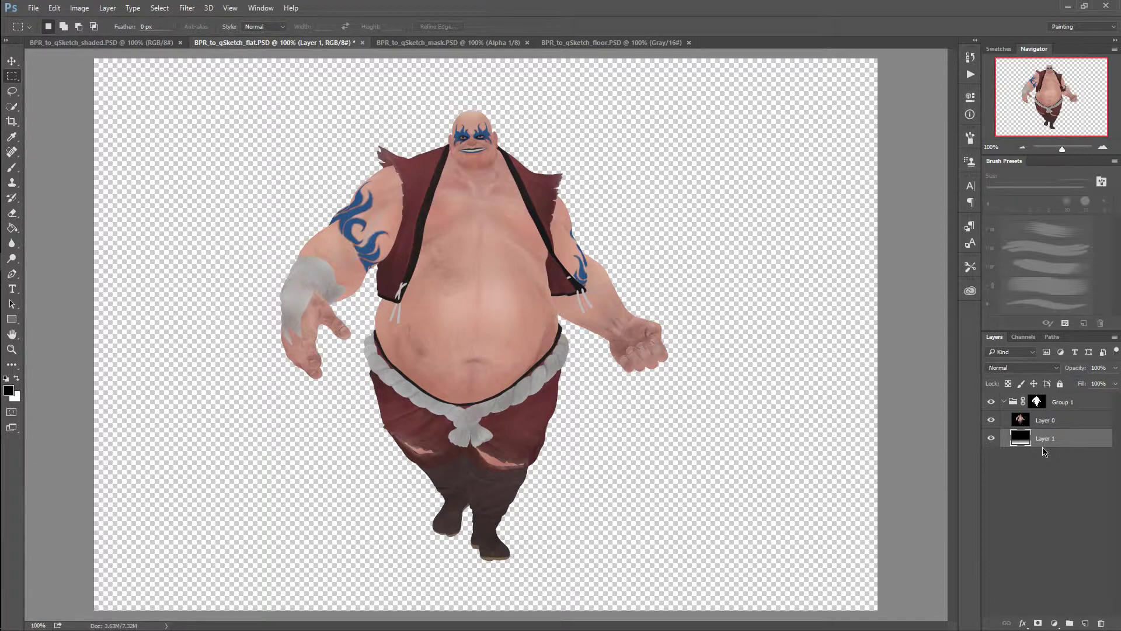
{"action": "left_click", "coordinate": [1040, 417]}
{"action": "left_click_drag", "start_coordinate": [1032, 442], "coordinate": [1027, 453]}
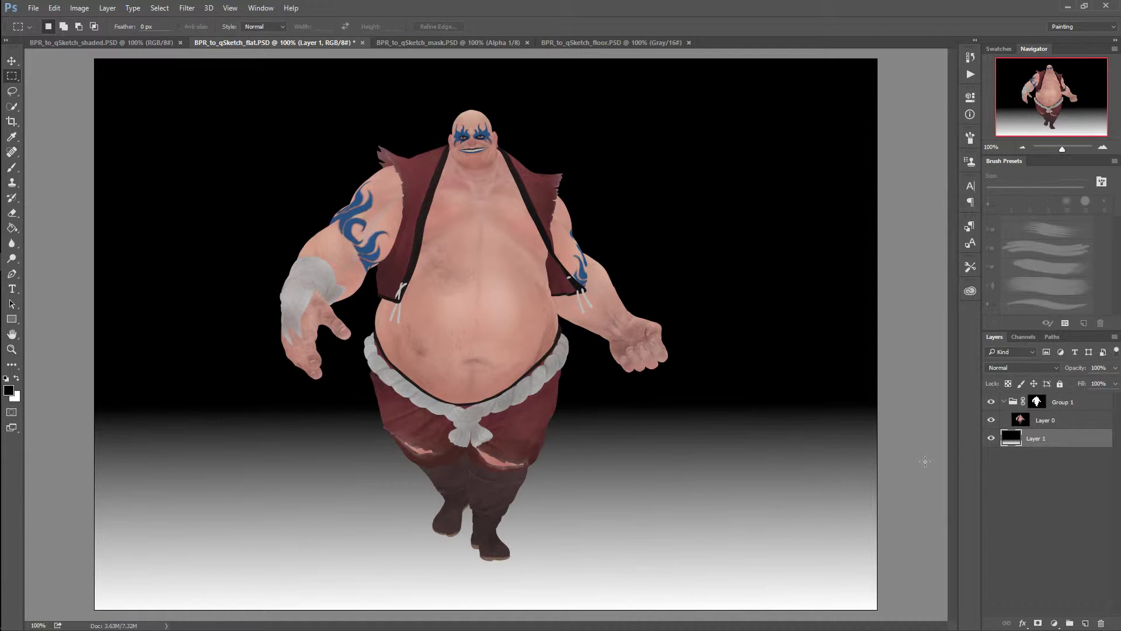
{"action": "key", "text": "alt+Tab"}
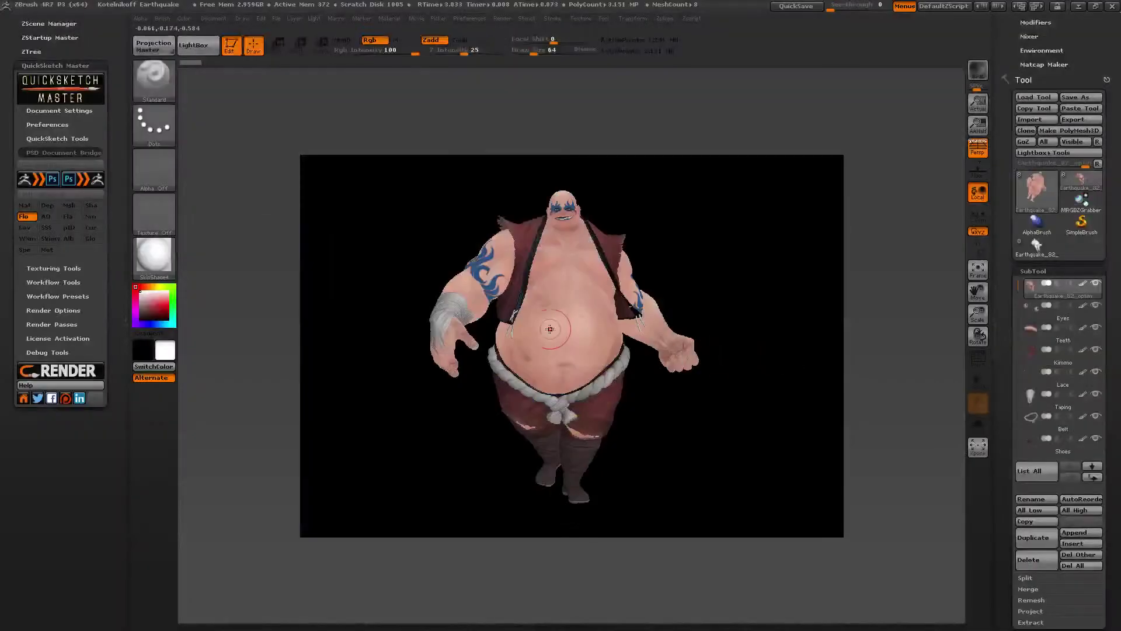
Step: Select the SView specular view pass in ZBrush's PSD Document Bridge
{"action": "left_click", "coordinate": [48, 238]}
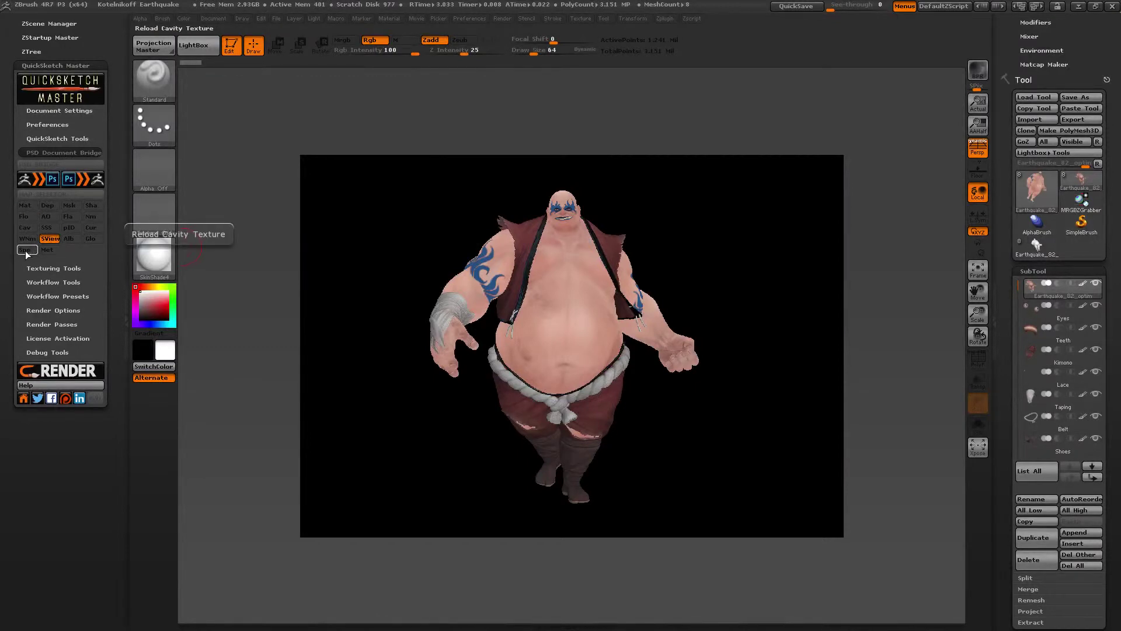
Step: Send the specular view pass and paste it into the flat document as Layer 2 above Layer 0
{"action": "left_click", "coordinate": [53, 239]}
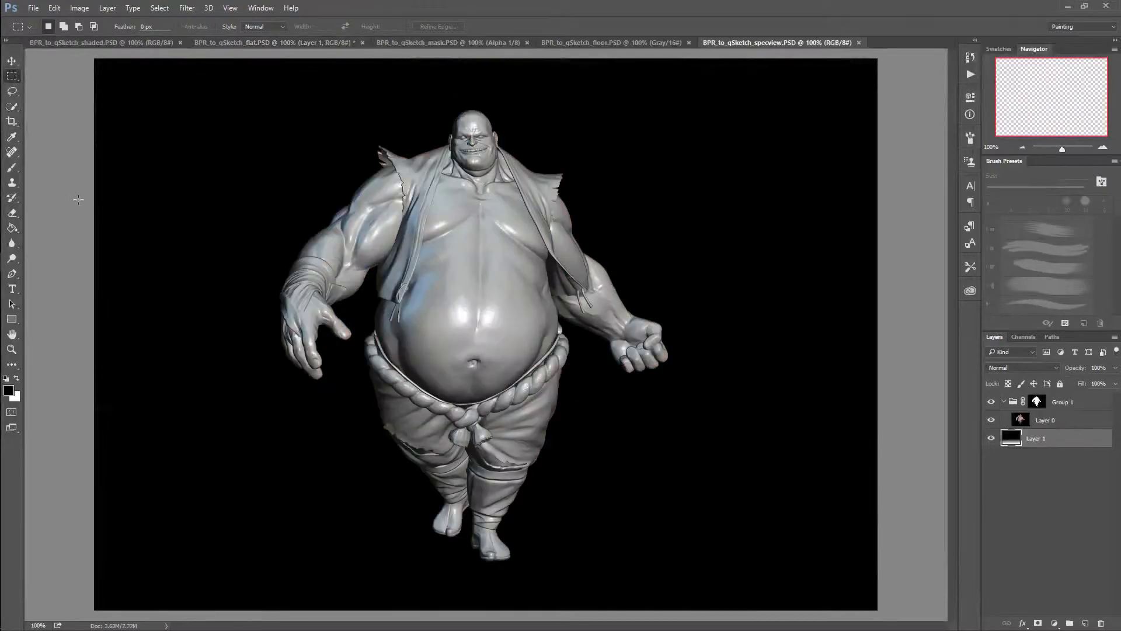
{"action": "key", "text": "ctrl+a"}
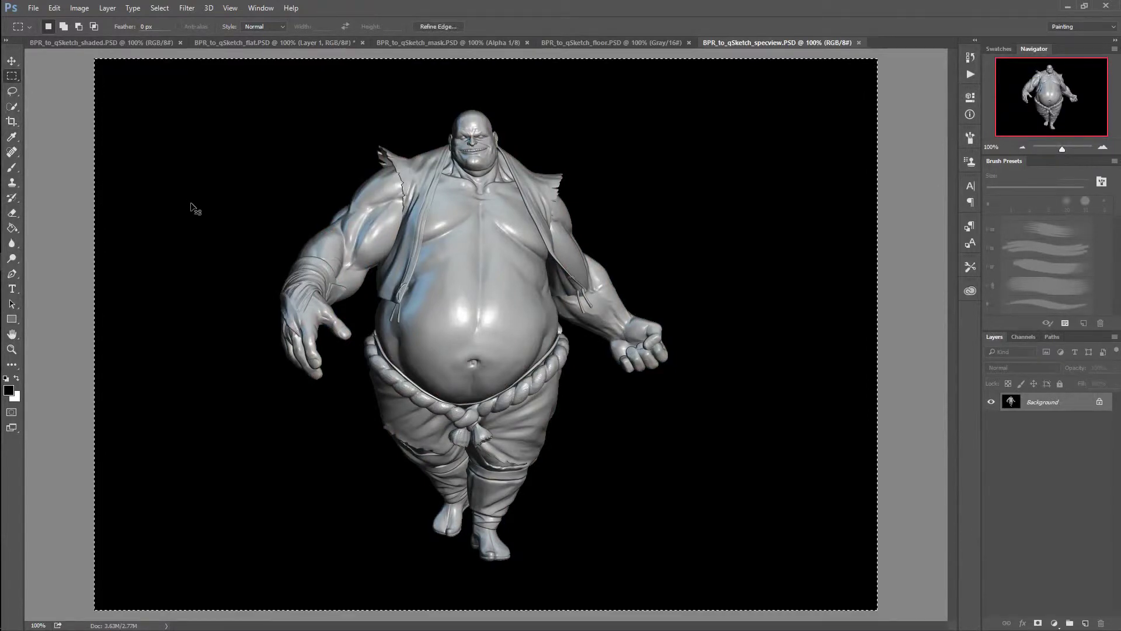
{"action": "left_click", "coordinate": [243, 43]}
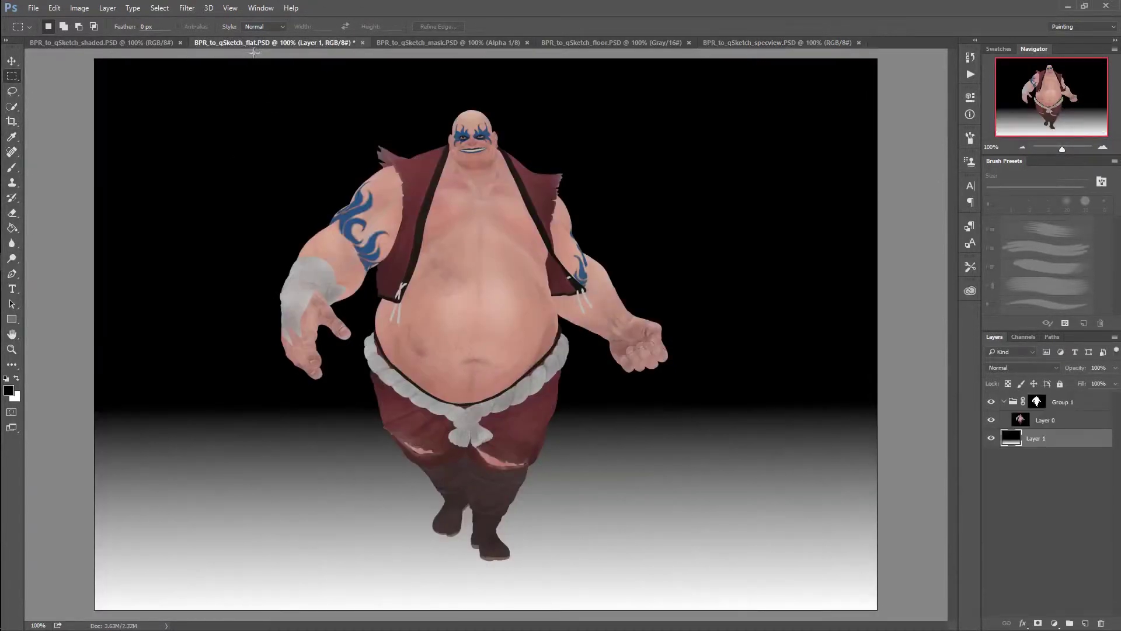
{"action": "left_click", "coordinate": [1078, 420]}
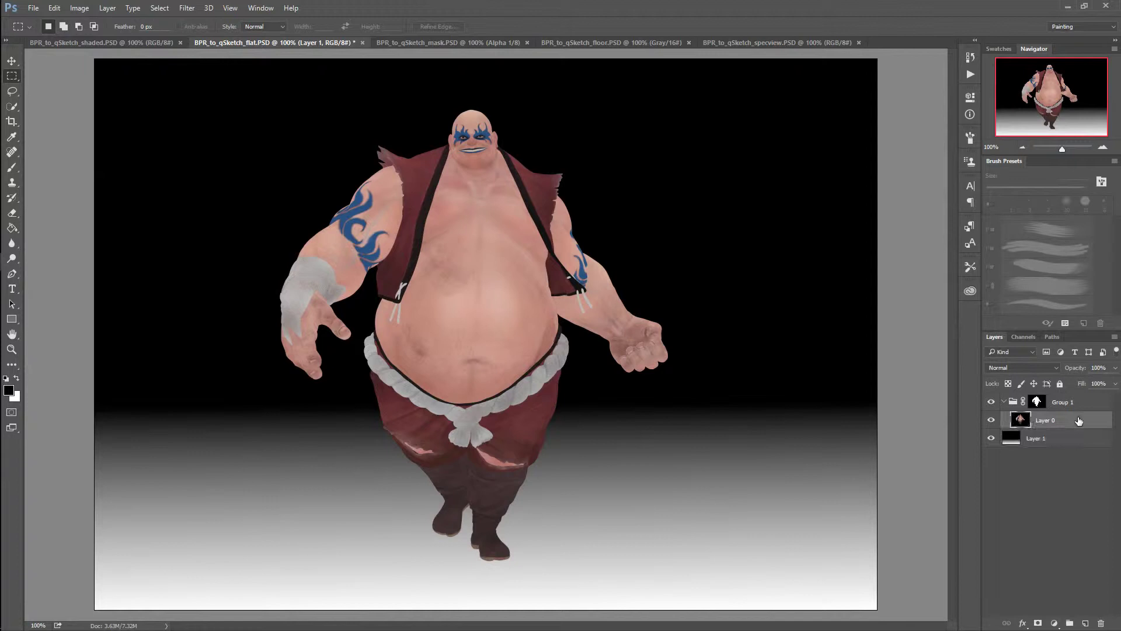
{"action": "key", "text": "ctrl+v"}
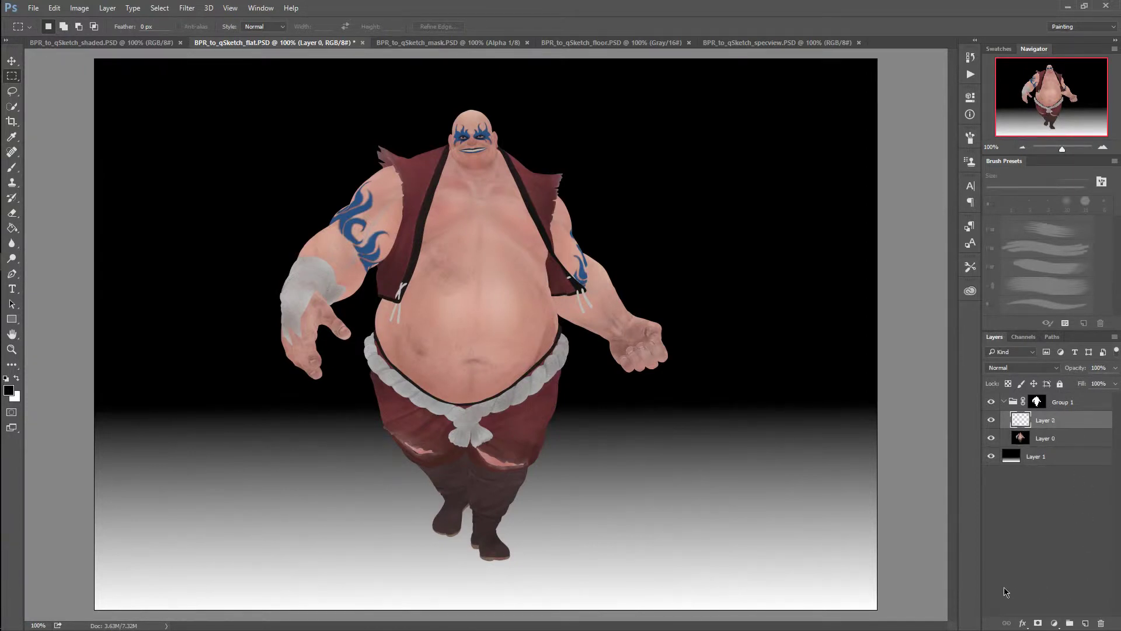
Step: Set Layer 2 to Hard Light blending at 40% opacity
{"action": "left_click", "coordinate": [1057, 368]}
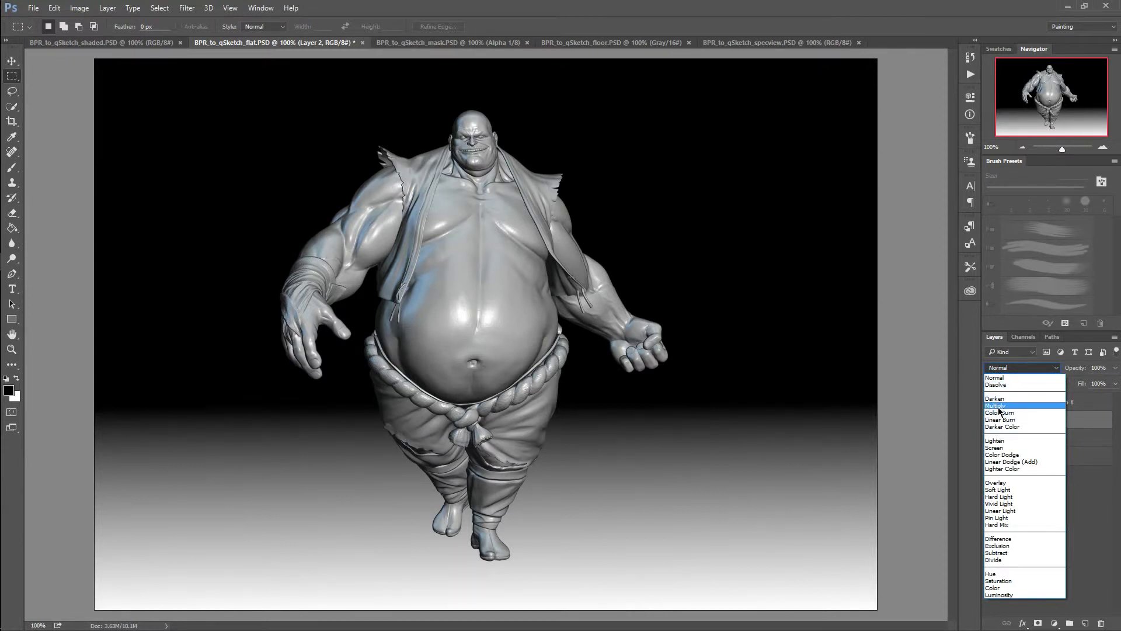
{"action": "left_click", "coordinate": [999, 497]}
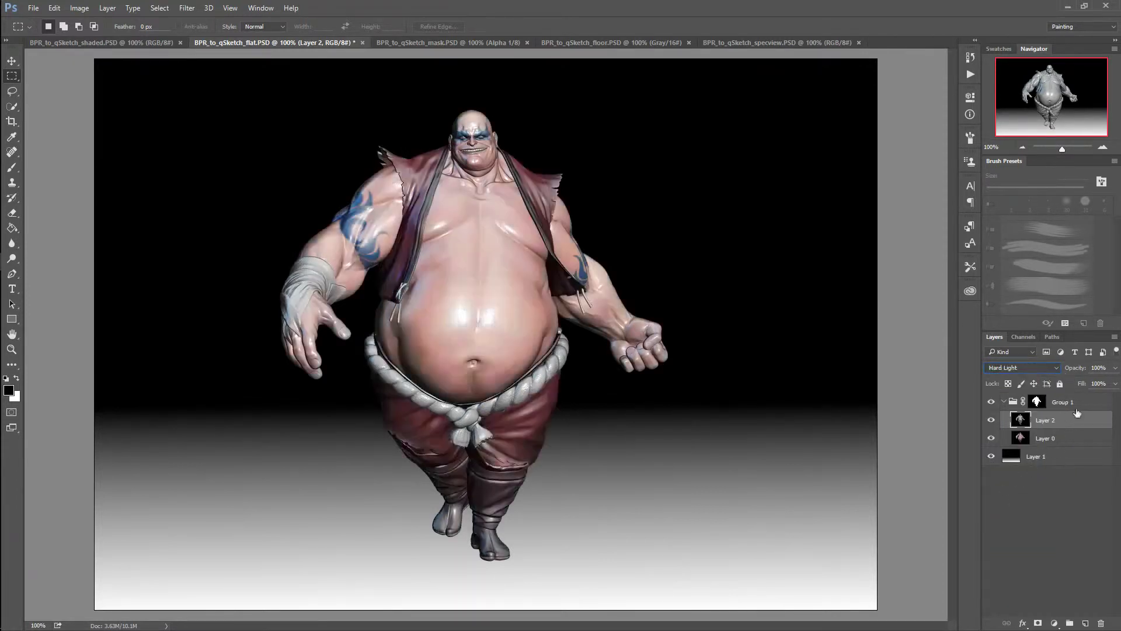
{"action": "left_click", "coordinate": [1116, 369]}
{"action": "left_click", "coordinate": [1082, 383]}
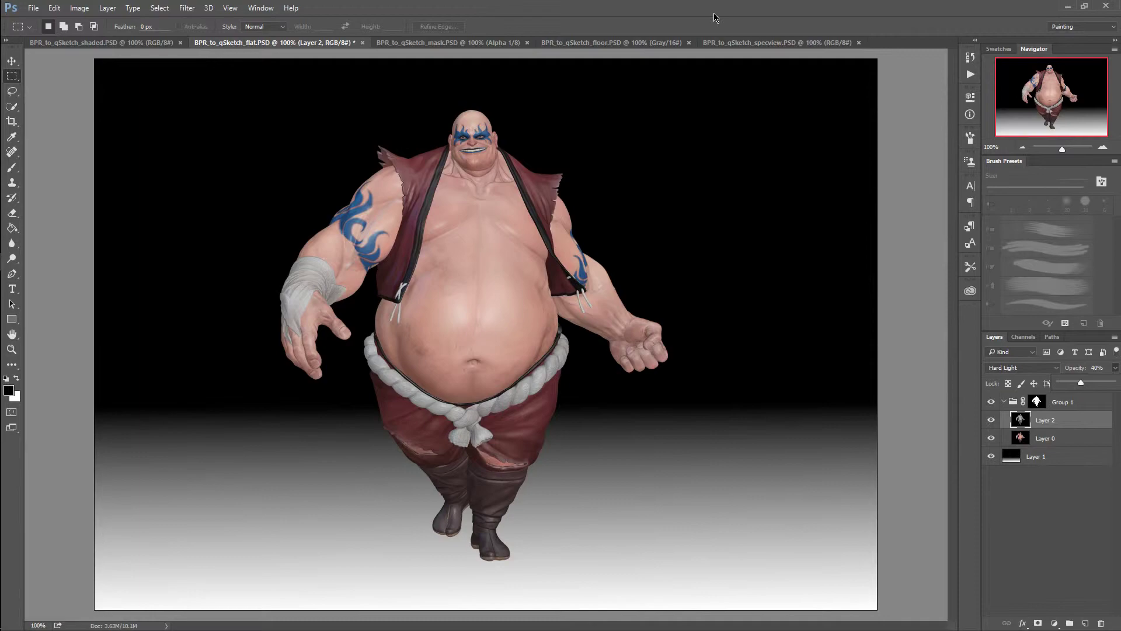
{"action": "key", "text": "alt+Tab"}
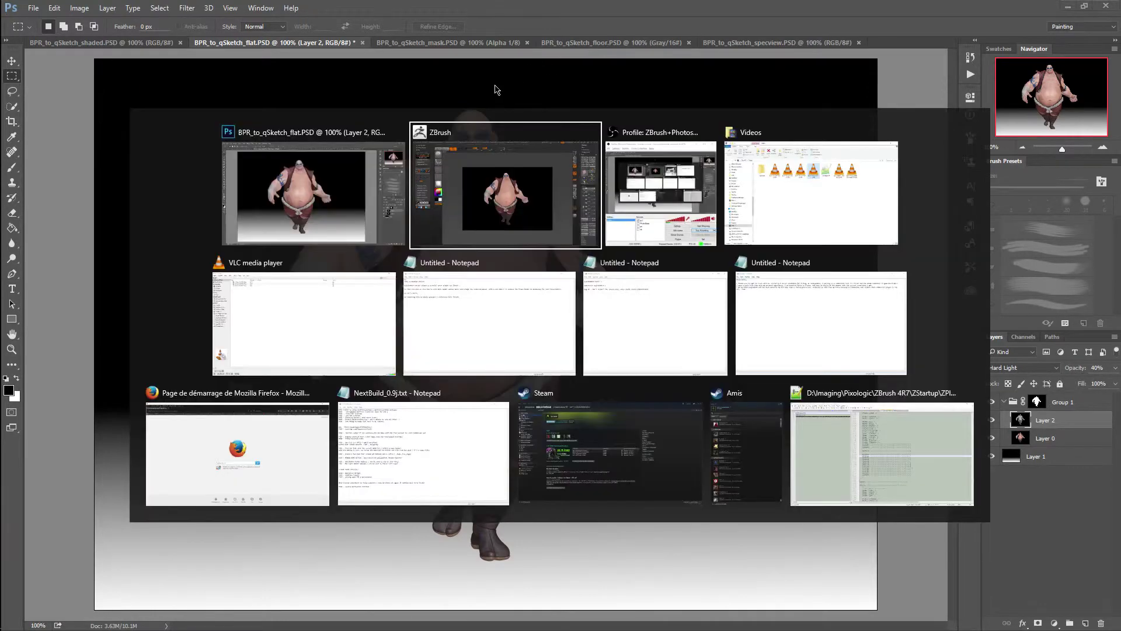
Step: Close the floor and specview pass documents in Photoshop
{"action": "key", "text": "alt+Tab"}
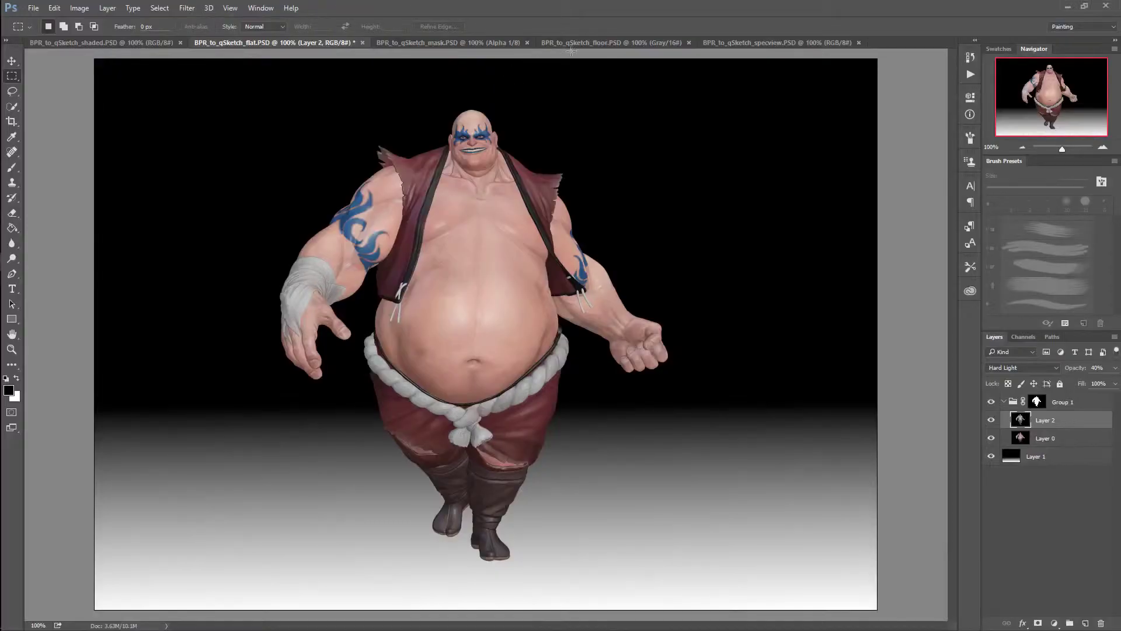
{"action": "left_click", "coordinate": [667, 40]}
{"action": "left_click", "coordinate": [689, 42]}
{"action": "left_click", "coordinate": [668, 43]}
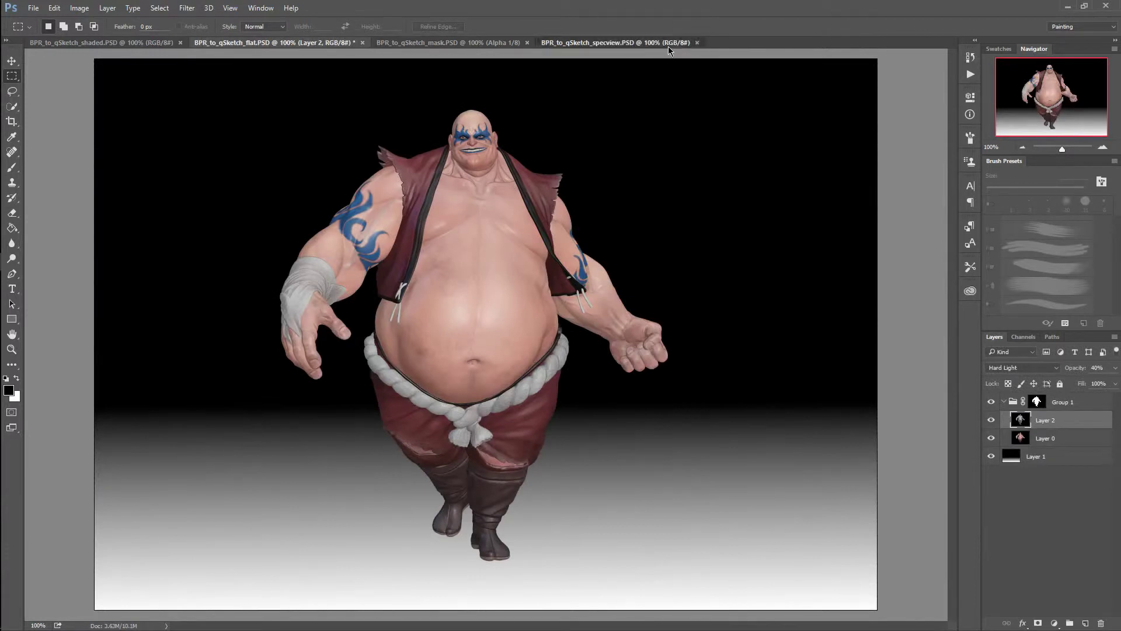
{"action": "left_click", "coordinate": [696, 42]}
Step: Close the mask document and return to ZBrush
{"action": "left_click", "coordinate": [507, 45]}
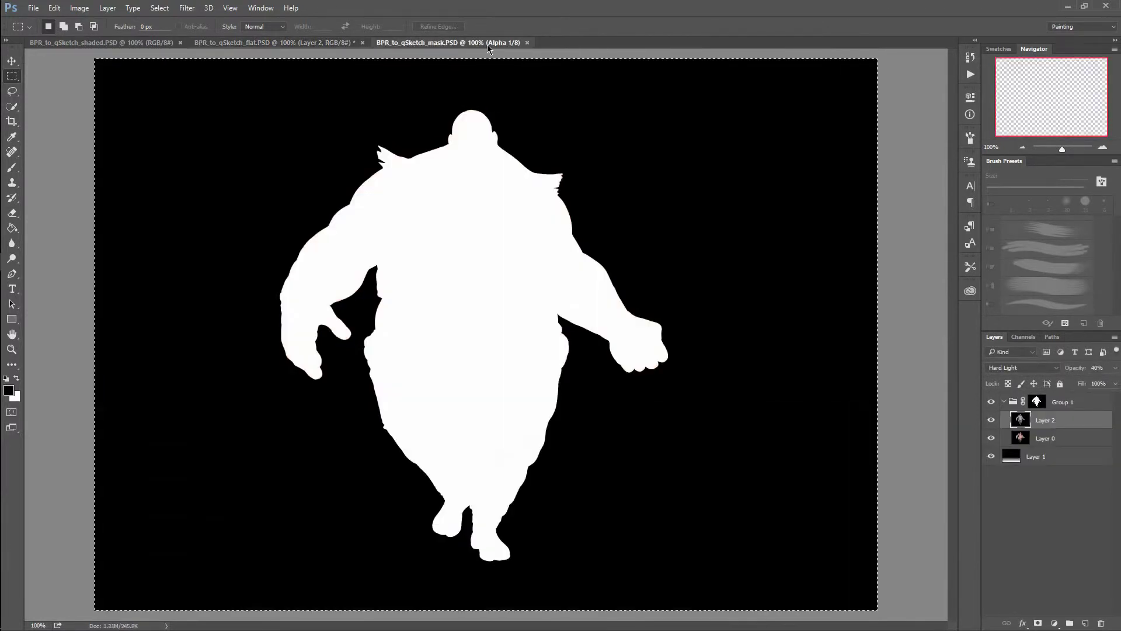
{"action": "key", "text": "x"}
{"action": "key", "text": "ctrl+a"}
{"action": "left_click", "coordinate": [528, 43]}
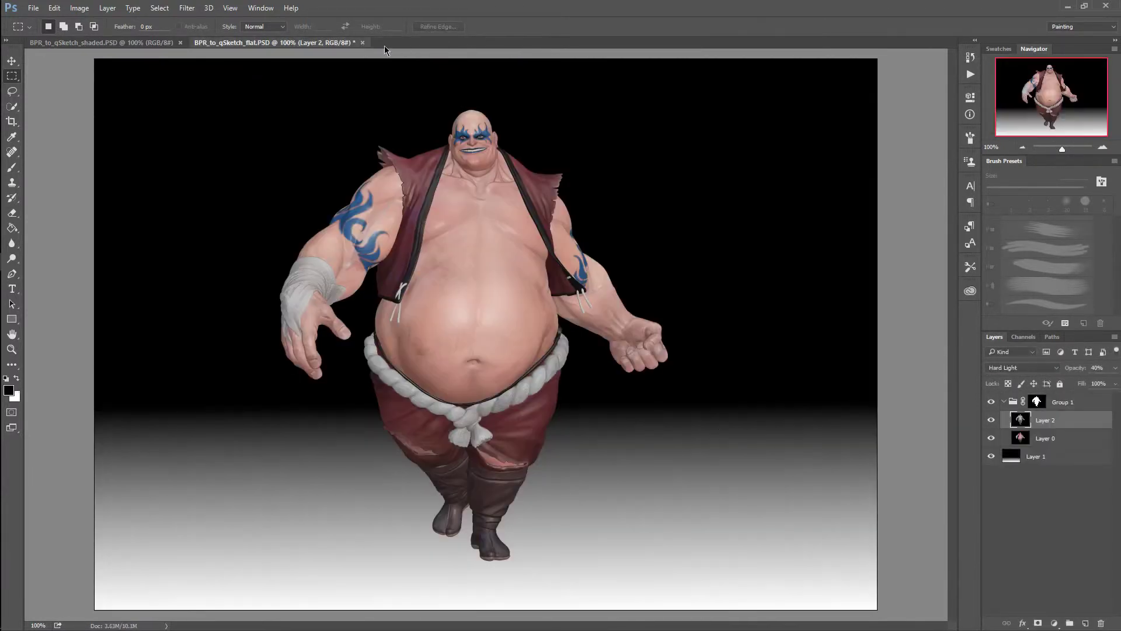
{"action": "key", "text": "alt+Tab"}
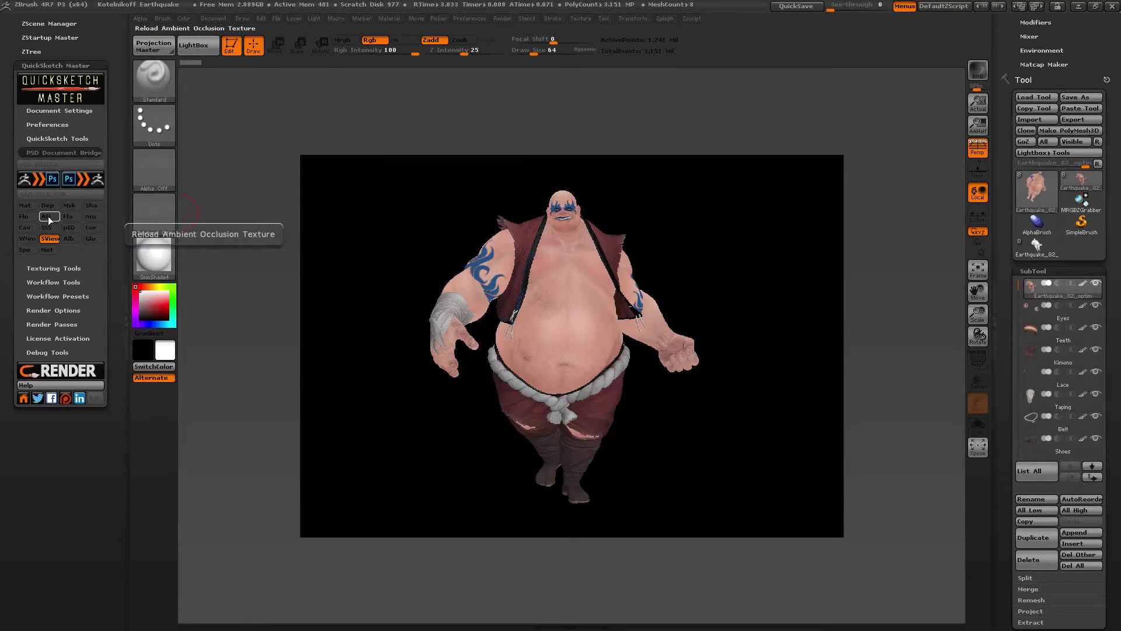
Step: Send the AO and SSS render passes from ZBrush to Photoshop
{"action": "left_click", "coordinate": [34, 180]}
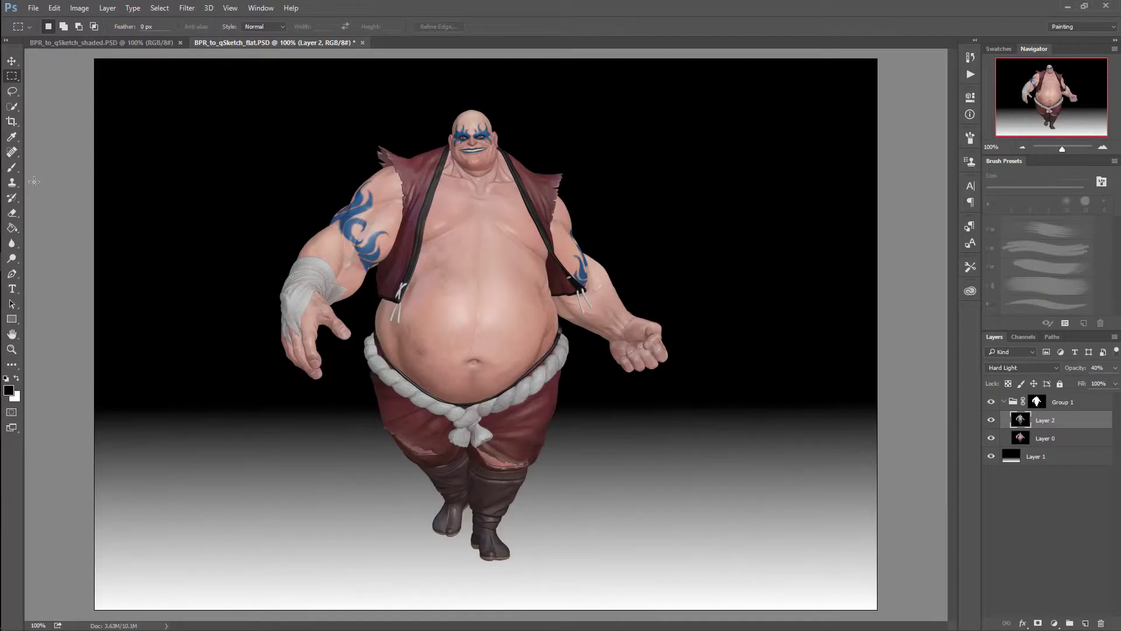
{"action": "key", "text": "alt+Tab"}
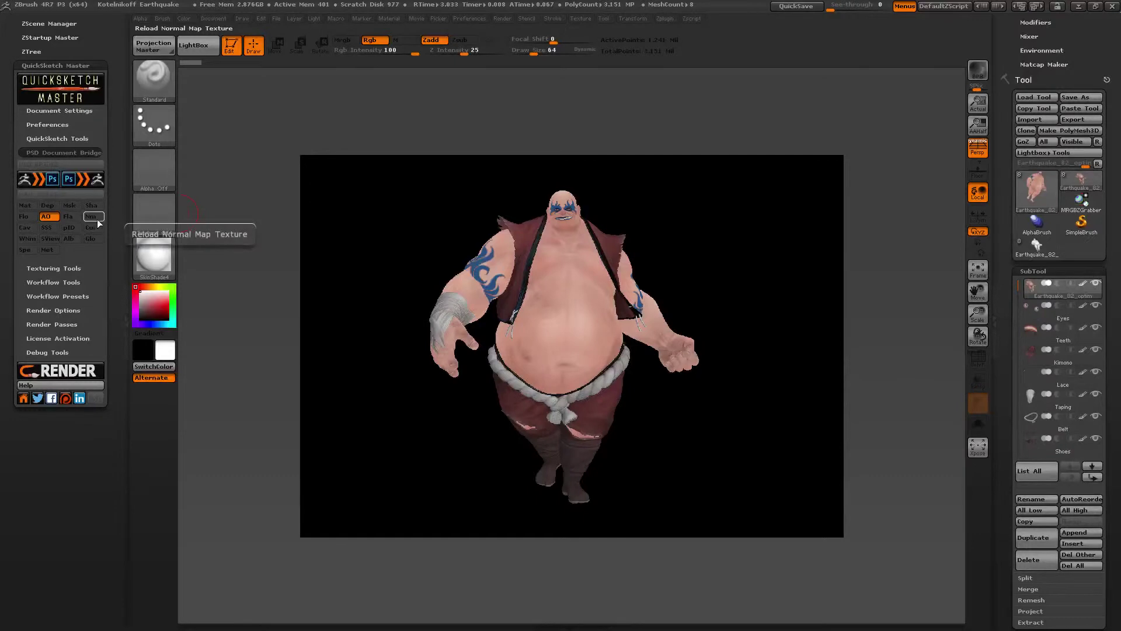
{"action": "left_click", "coordinate": [48, 227]}
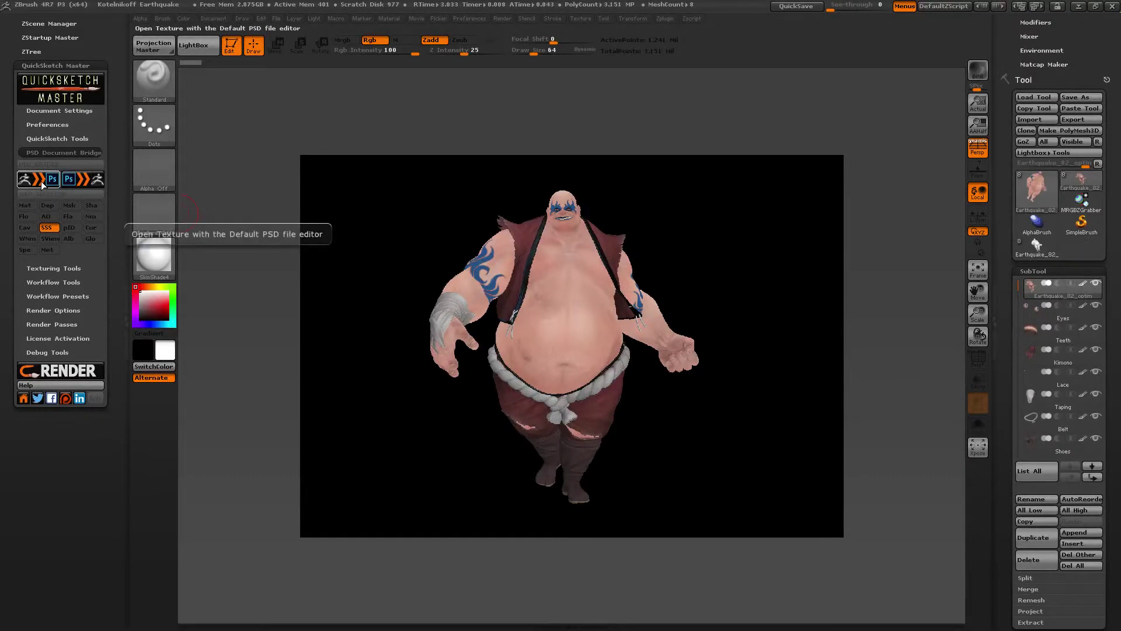
{"action": "left_click", "coordinate": [42, 185]}
{"action": "key", "text": "alt+Tab"}
Step: Send the cavity and depth render passes to Photoshop
{"action": "left_click", "coordinate": [27, 228]}
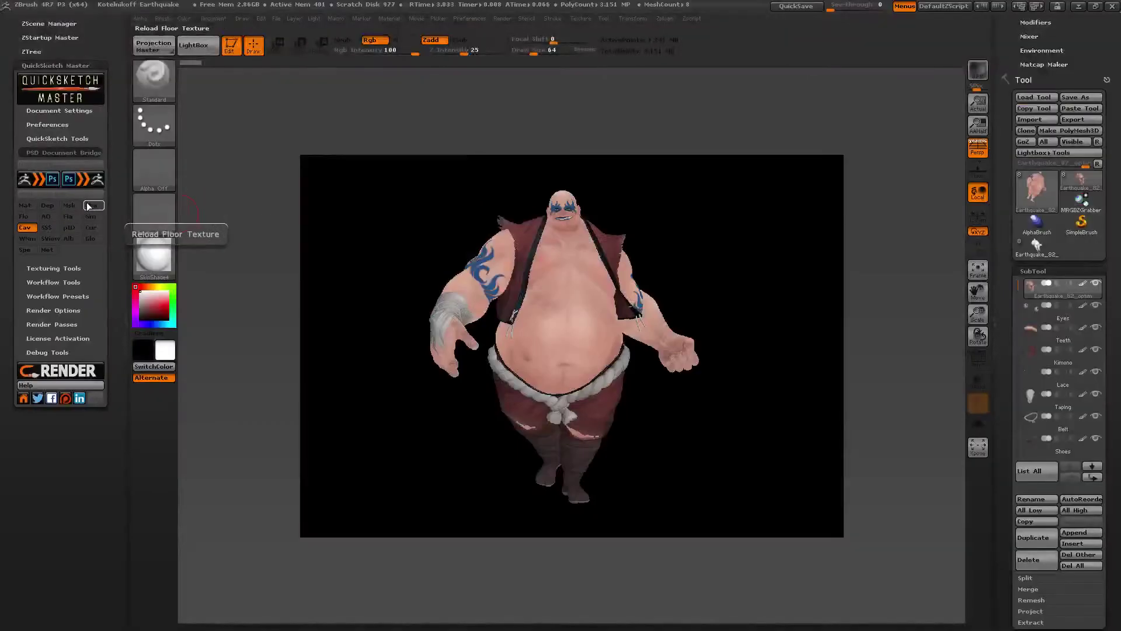
{"action": "left_click", "coordinate": [39, 180]}
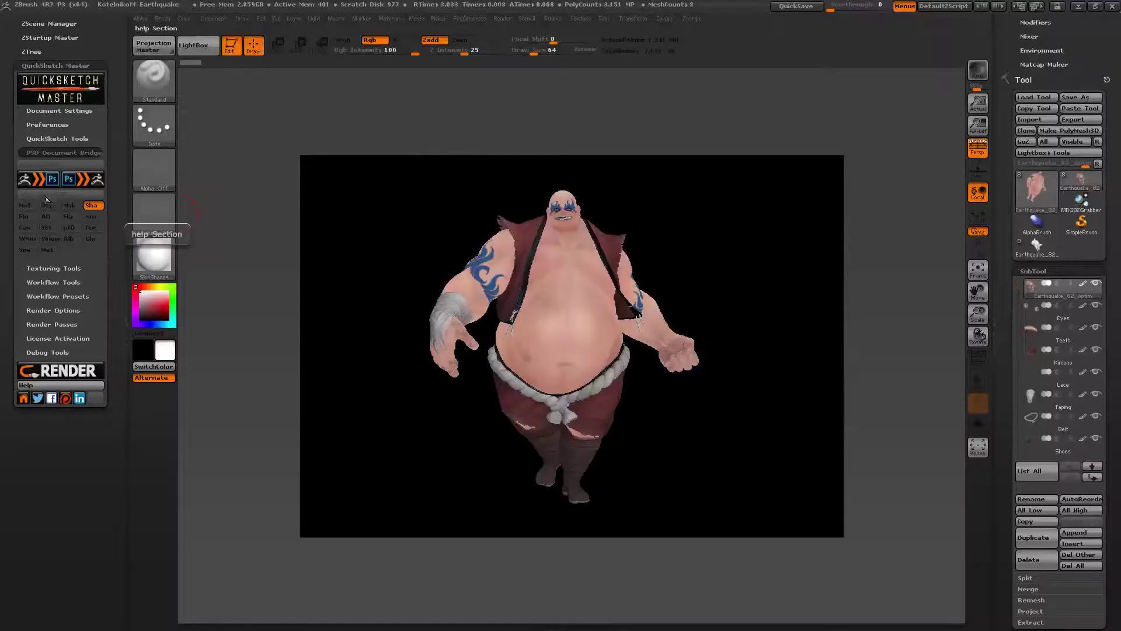
{"action": "left_click", "coordinate": [49, 205]}
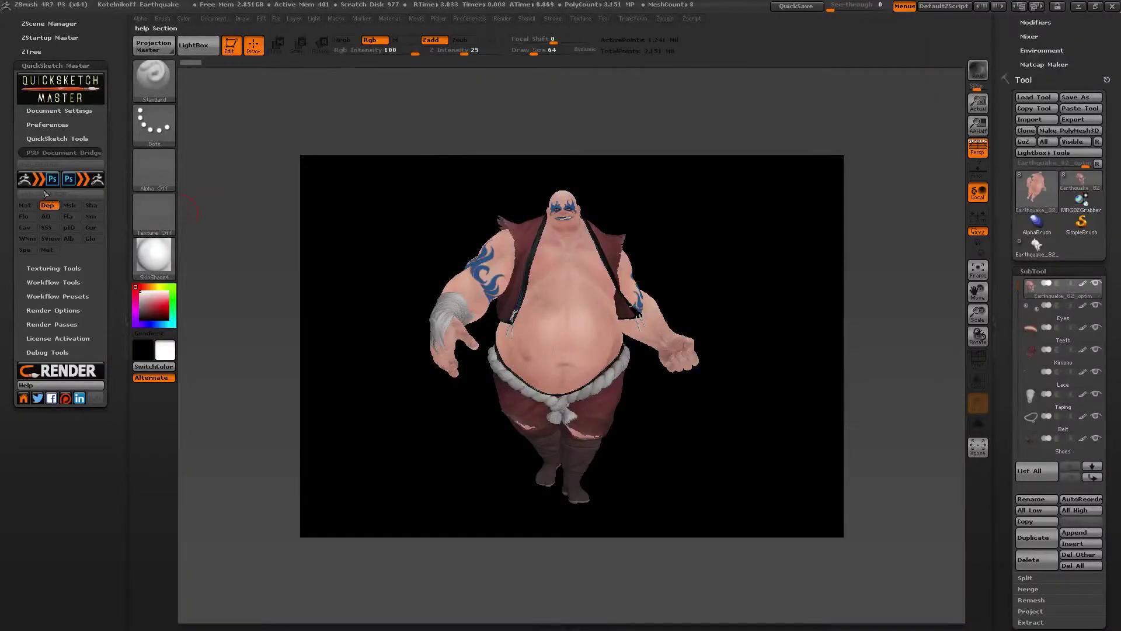
{"action": "left_click", "coordinate": [41, 182]}
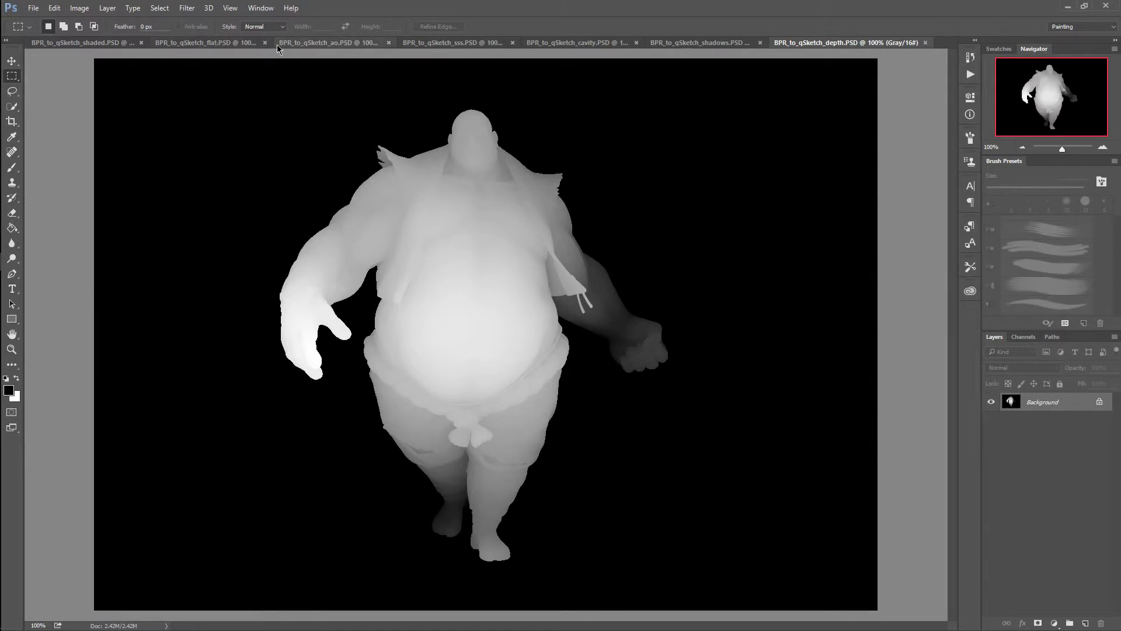
Step: Copy the whole ao pass and paste it into the flat document as Layer 3
{"action": "left_click", "coordinate": [322, 44]}
{"action": "key", "text": "ctrl+a"}
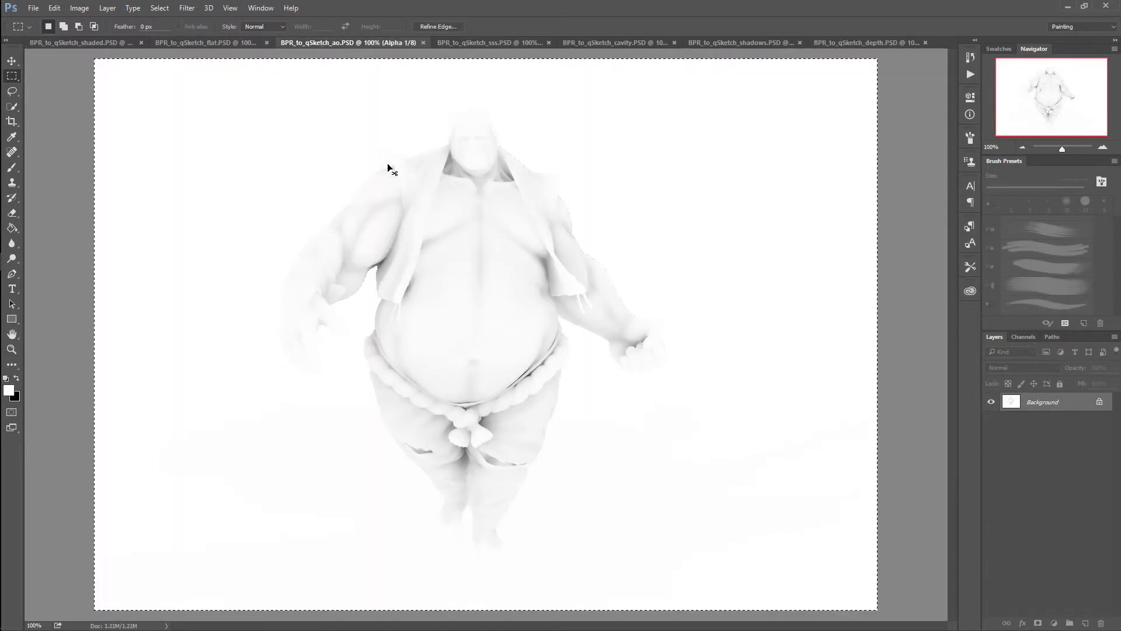
{"action": "left_click", "coordinate": [187, 42]}
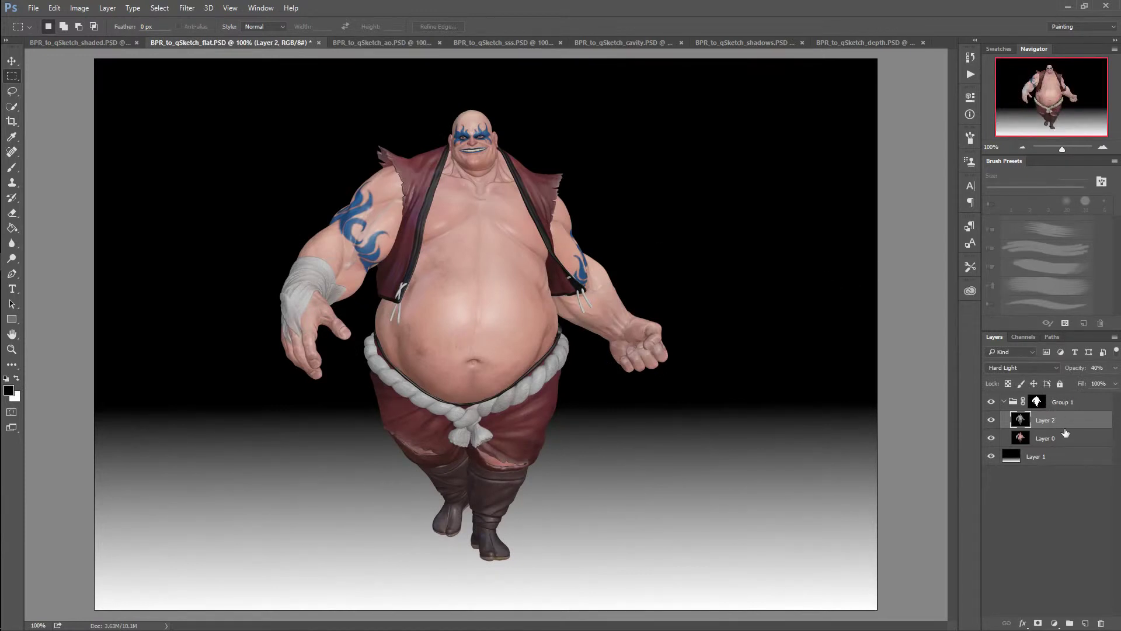
{"action": "key", "text": "ctrl+v"}
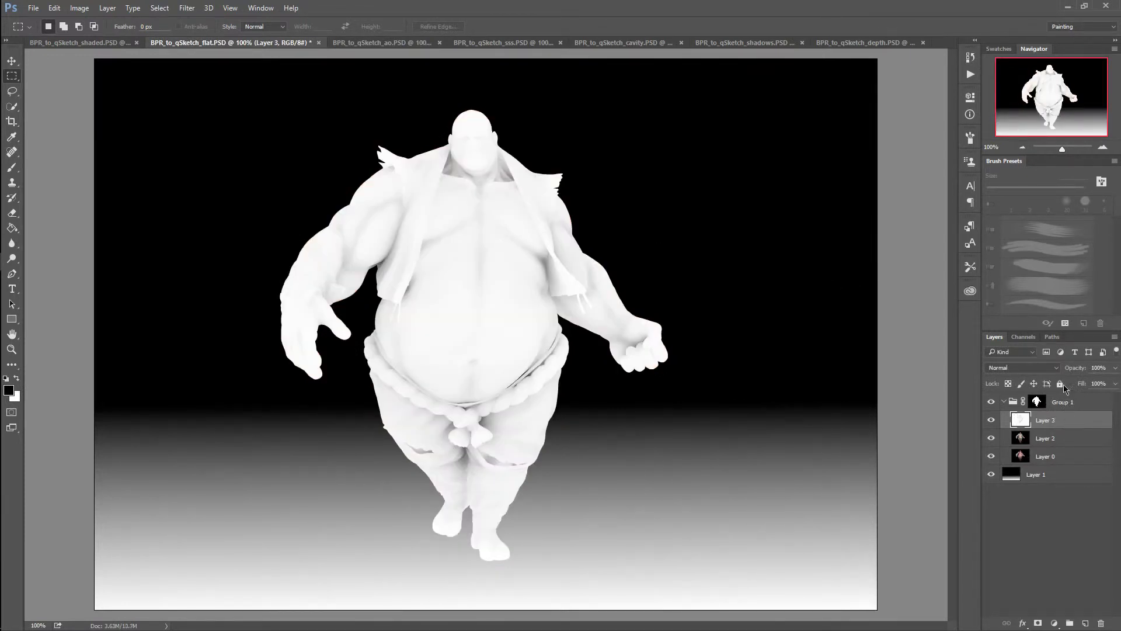
Step: Set Layer 3 to Overlay blending at 30% opacity
{"action": "left_click", "coordinate": [1056, 367]}
{"action": "left_click", "coordinate": [1025, 482]}
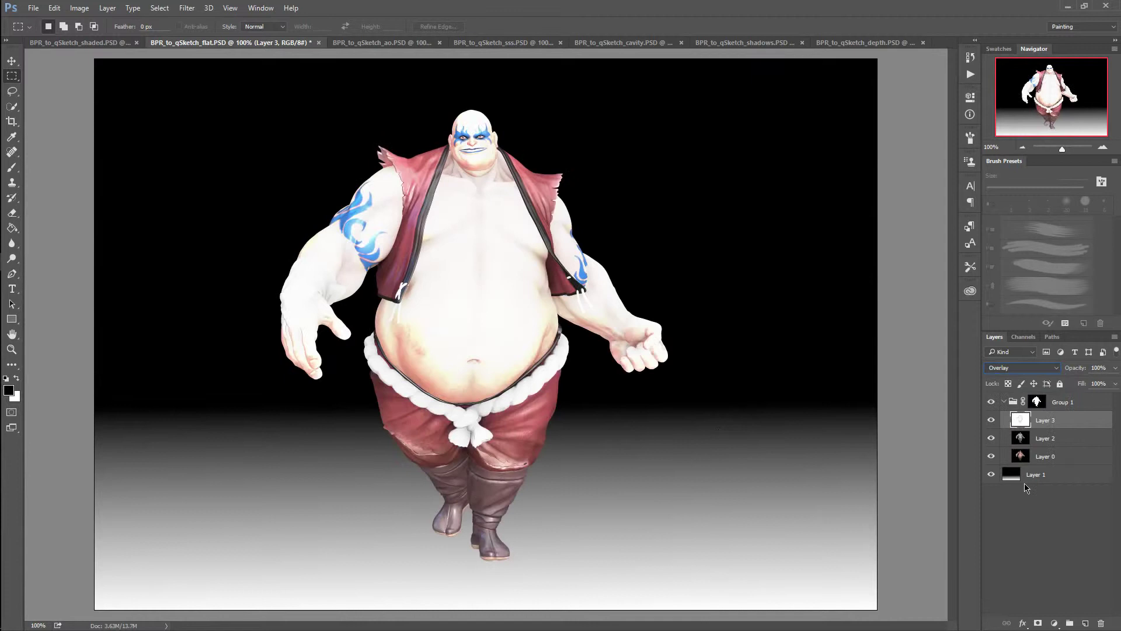
{"action": "left_click_drag", "start_coordinate": [1114, 376], "coordinate": [1077, 389]}
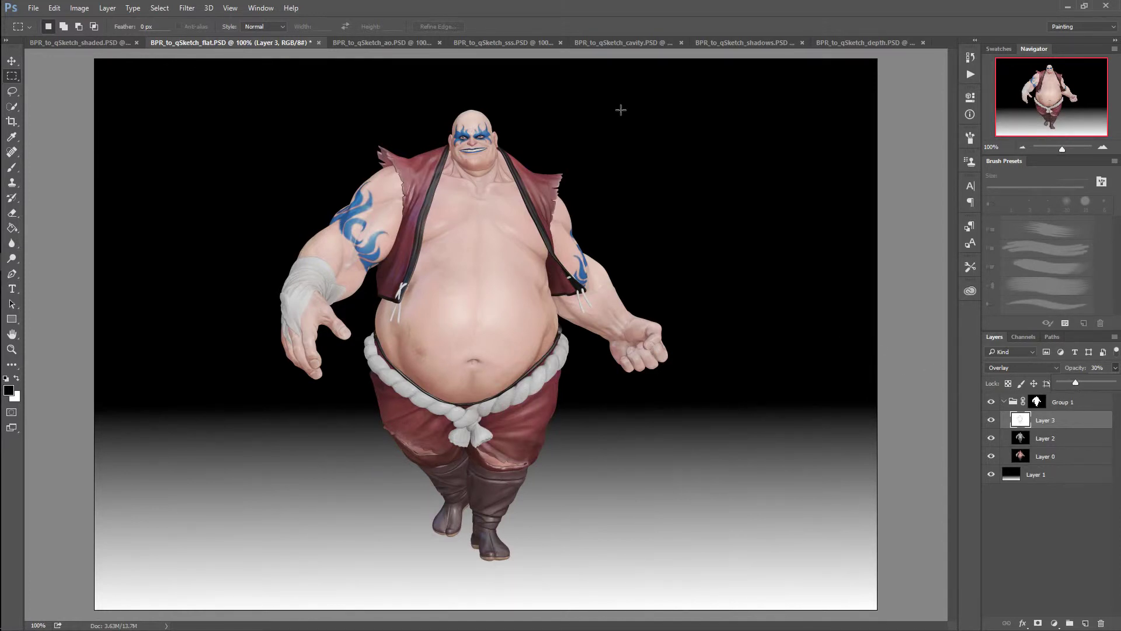
{"action": "left_click", "coordinate": [519, 6]}
Step: Copy the whole sss pass and paste it into the flat document as Layer 4
{"action": "left_click", "coordinate": [493, 44]}
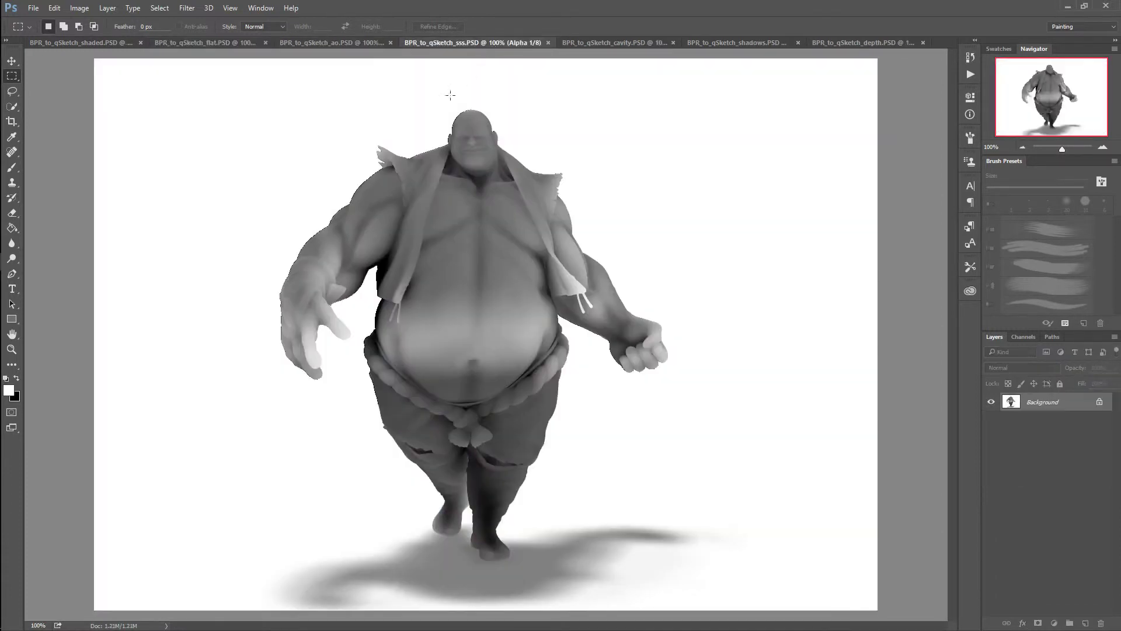
{"action": "key", "text": "ctrl+a"}
{"action": "left_click", "coordinate": [211, 44]}
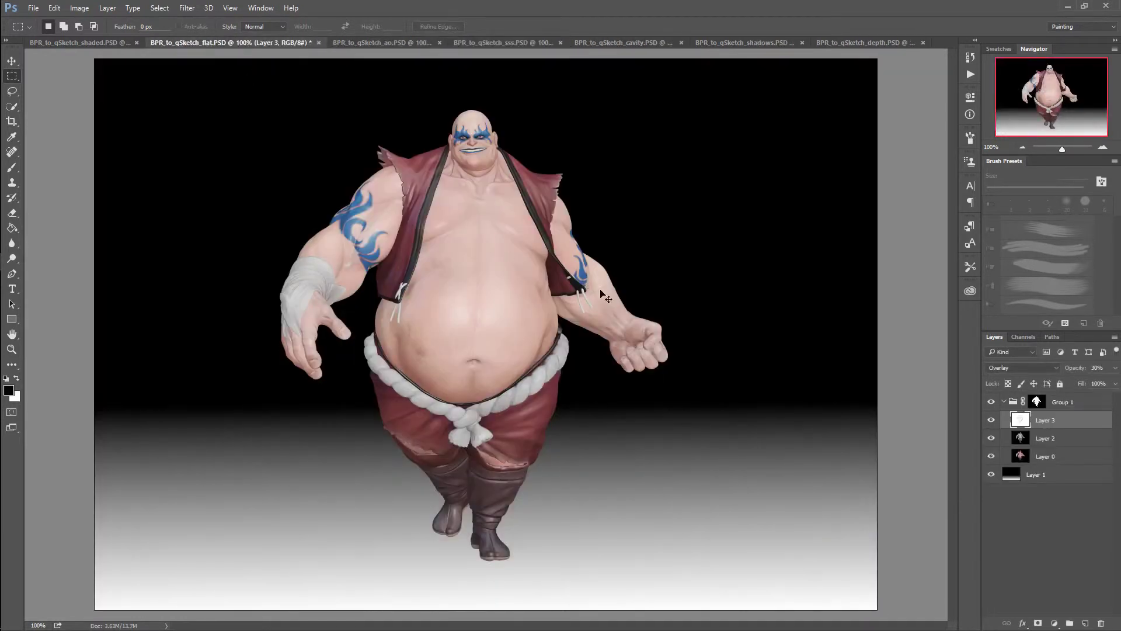
{"action": "key", "text": "ctrl+v"}
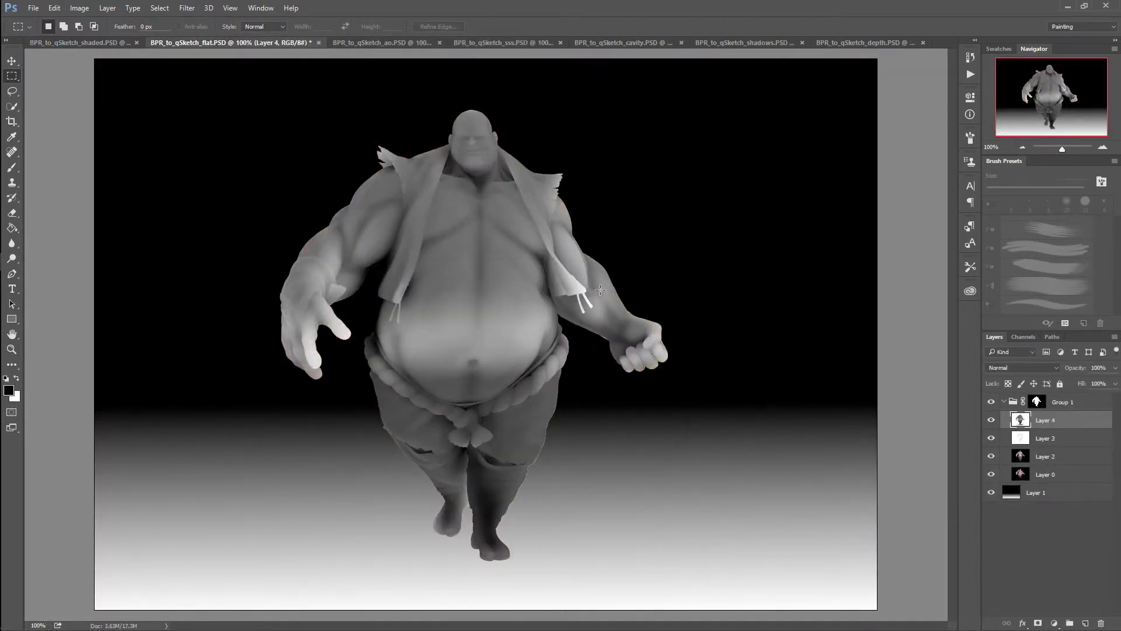
Step: Set Layer 4 to Overlay blending at 30% opacity
{"action": "left_click", "coordinate": [1056, 368]}
{"action": "left_click", "coordinate": [1012, 482]}
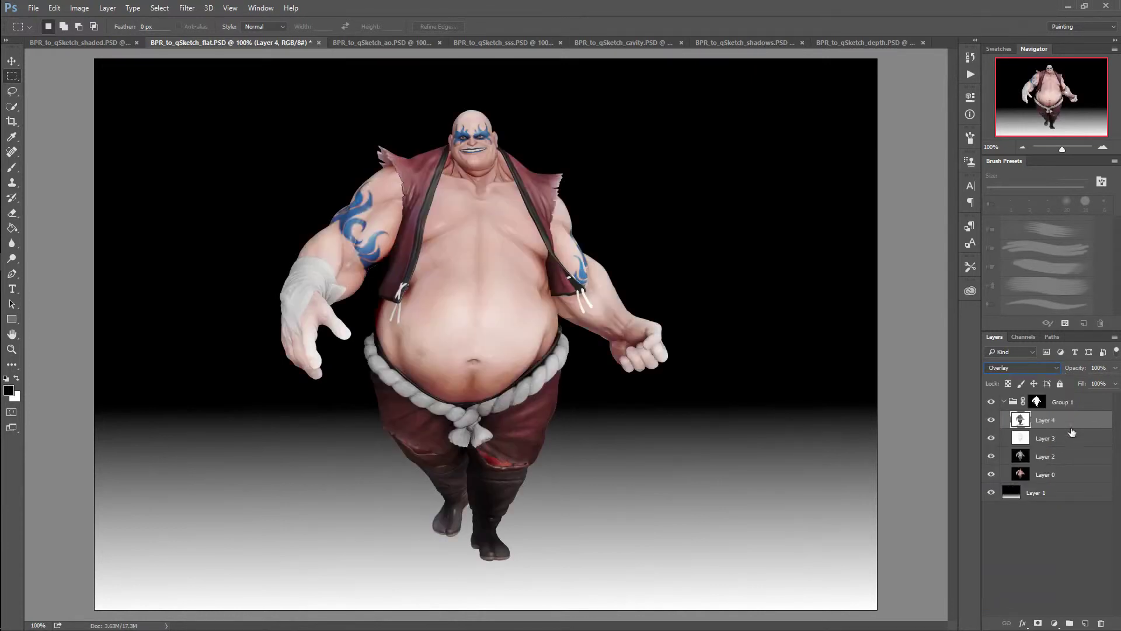
{"action": "left_click", "coordinate": [1114, 368]}
{"action": "left_click_drag", "start_coordinate": [1114, 374], "coordinate": [1077, 389]}
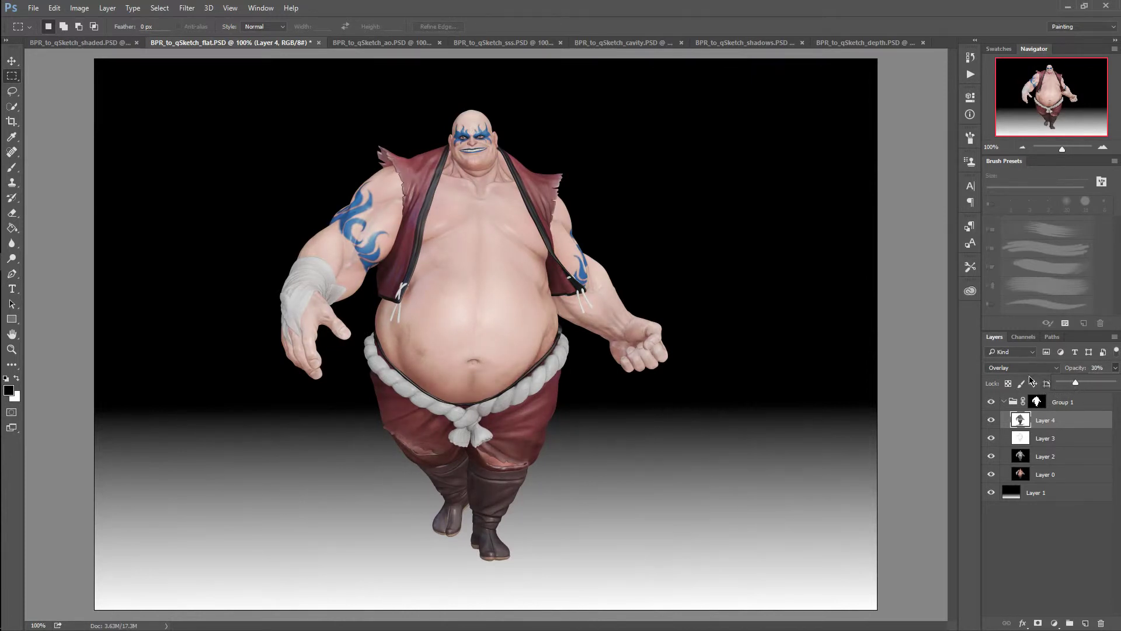
{"action": "left_click", "coordinate": [620, 13]}
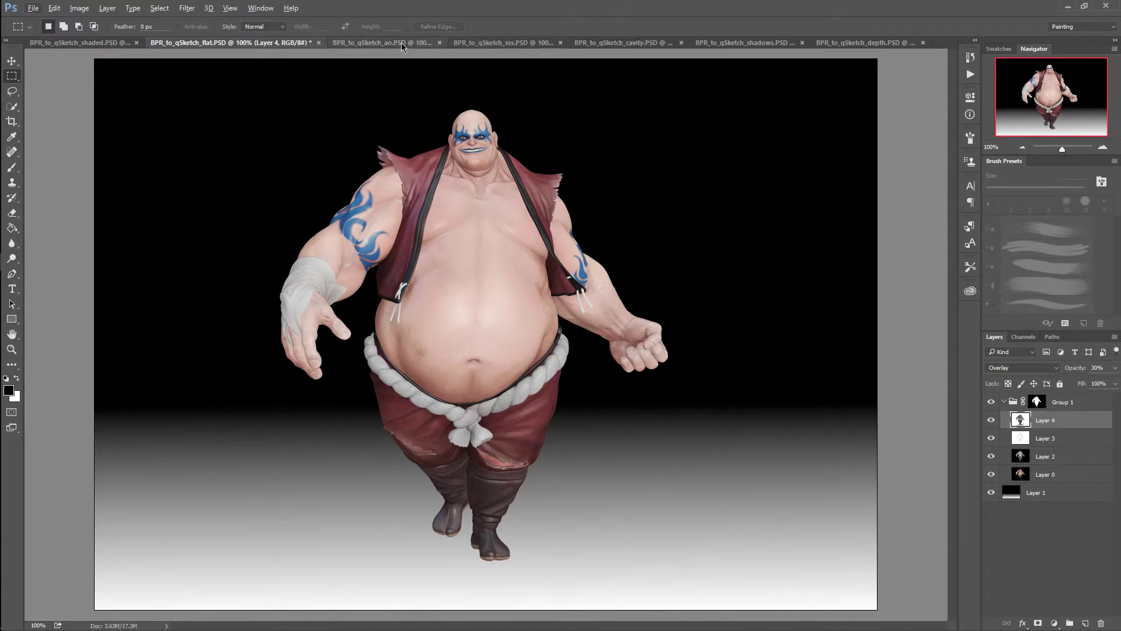
{"action": "left_click", "coordinate": [611, 42]}
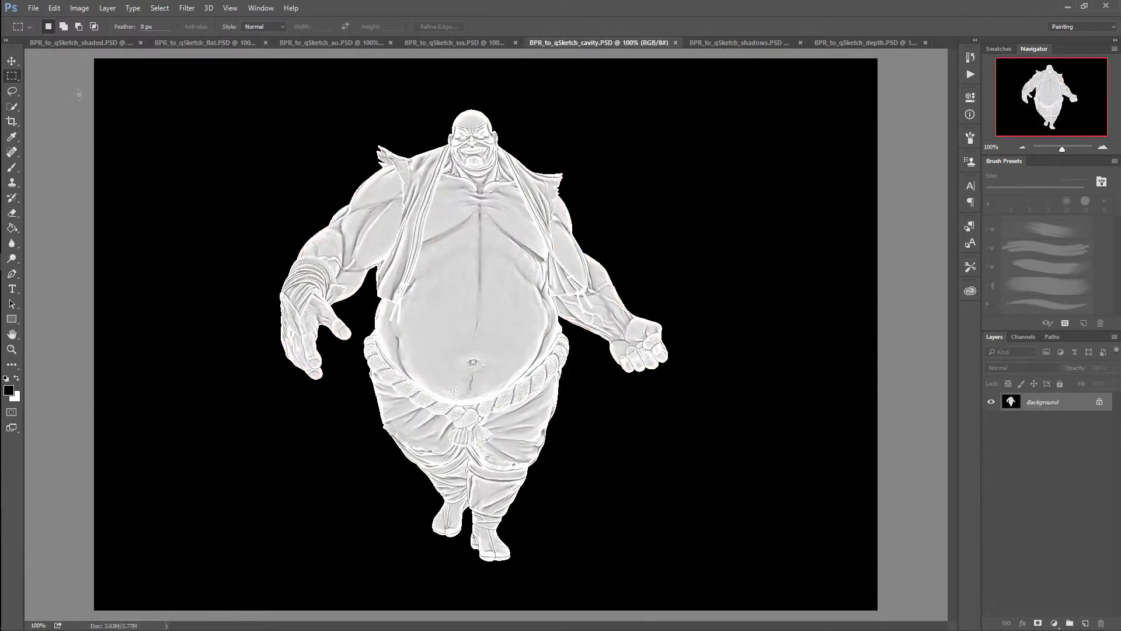
Step: Paste the whole cavity render into the flat composite as Layer 5, blended Overlay at 8% opacity
{"action": "key", "text": "ctrl+a"}
{"action": "left_click", "coordinate": [252, 41]}
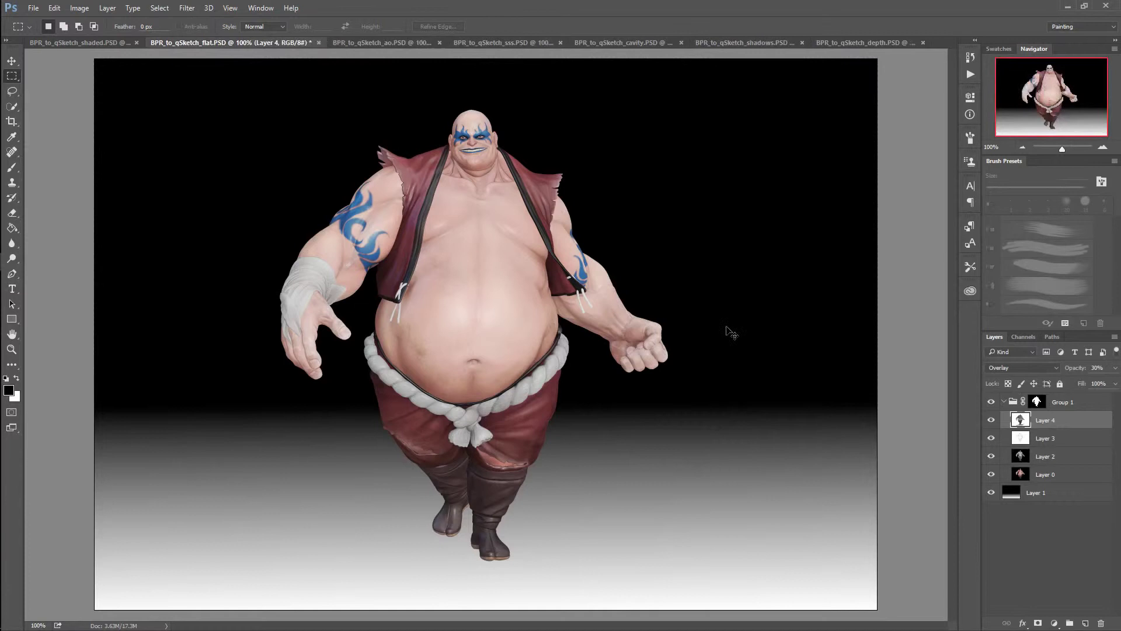
{"action": "key", "text": "ctrl+v"}
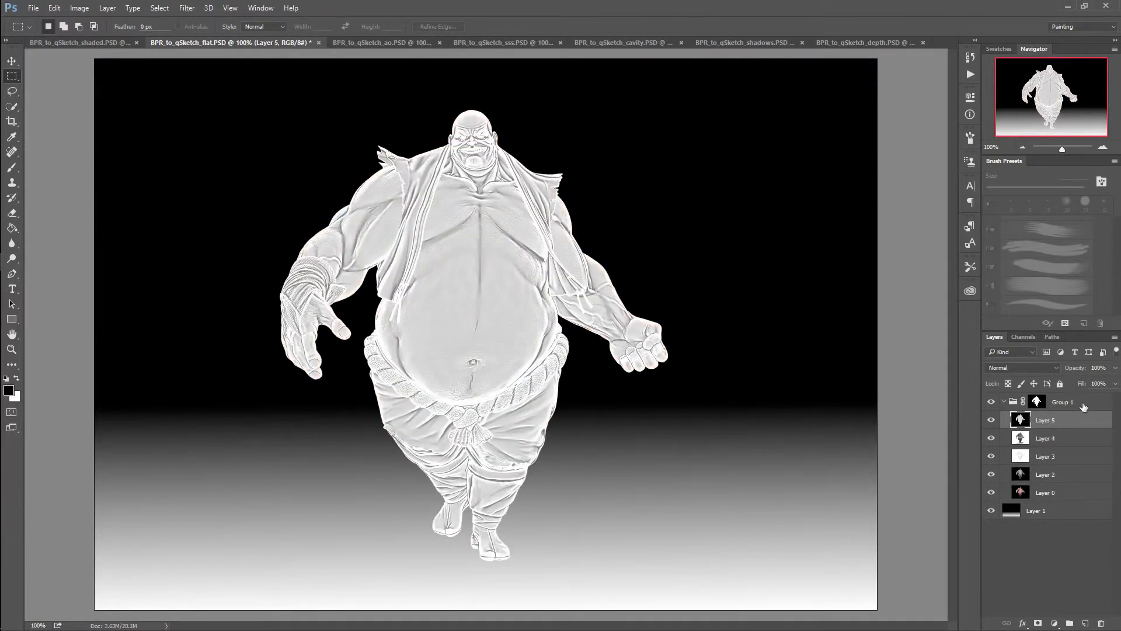
{"action": "left_click", "coordinate": [1057, 369]}
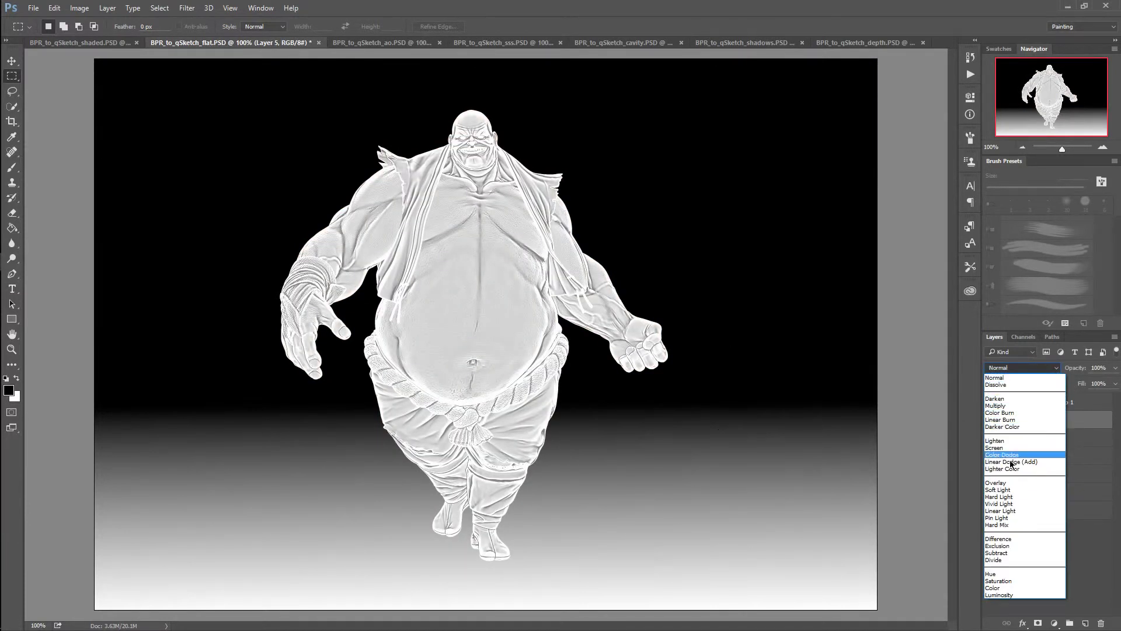
{"action": "left_click", "coordinate": [1010, 482]}
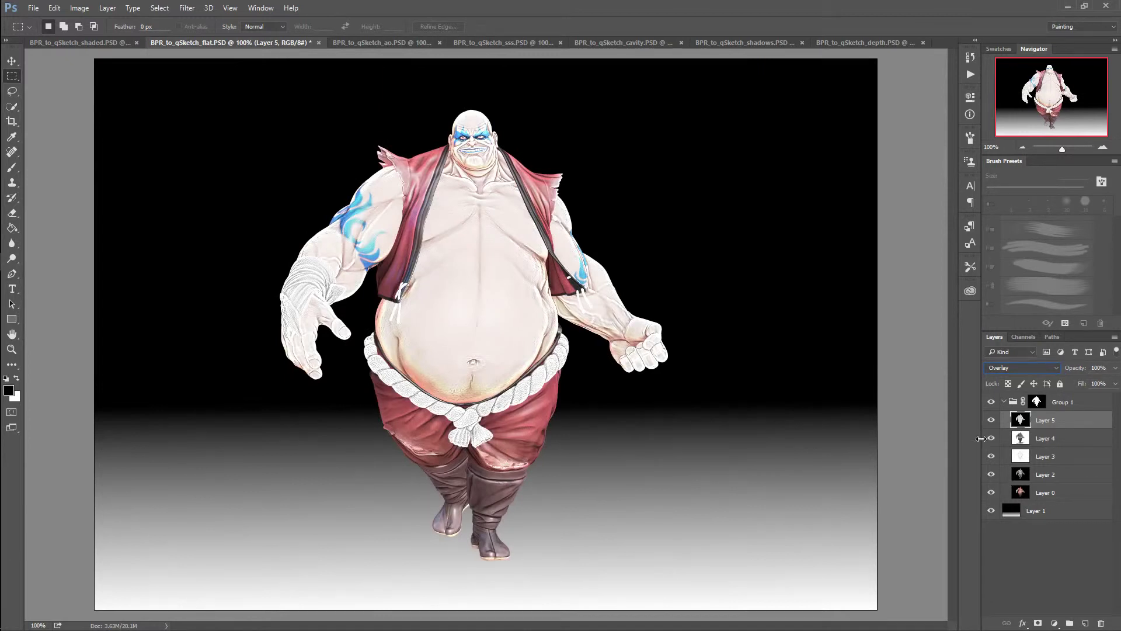
{"action": "left_click", "coordinate": [1115, 368]}
{"action": "left_click", "coordinate": [1063, 383]}
{"action": "mouse_move", "coordinate": [1062, 382]}
{"action": "left_mouse_down"}
{"action": "mouse_move", "coordinate": [1082, 387]}
{"action": "mouse_move", "coordinate": [1070, 387]}
{"action": "left_mouse_up"}
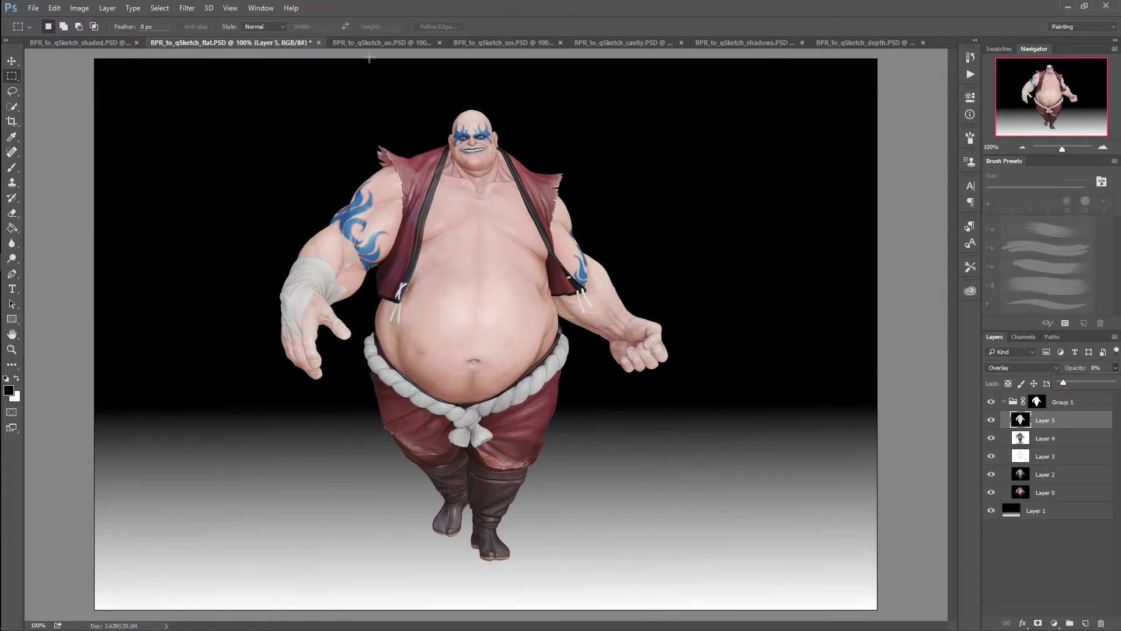
Step: Close the ao, sss and cavity render documents
{"action": "left_click", "coordinate": [439, 42]}
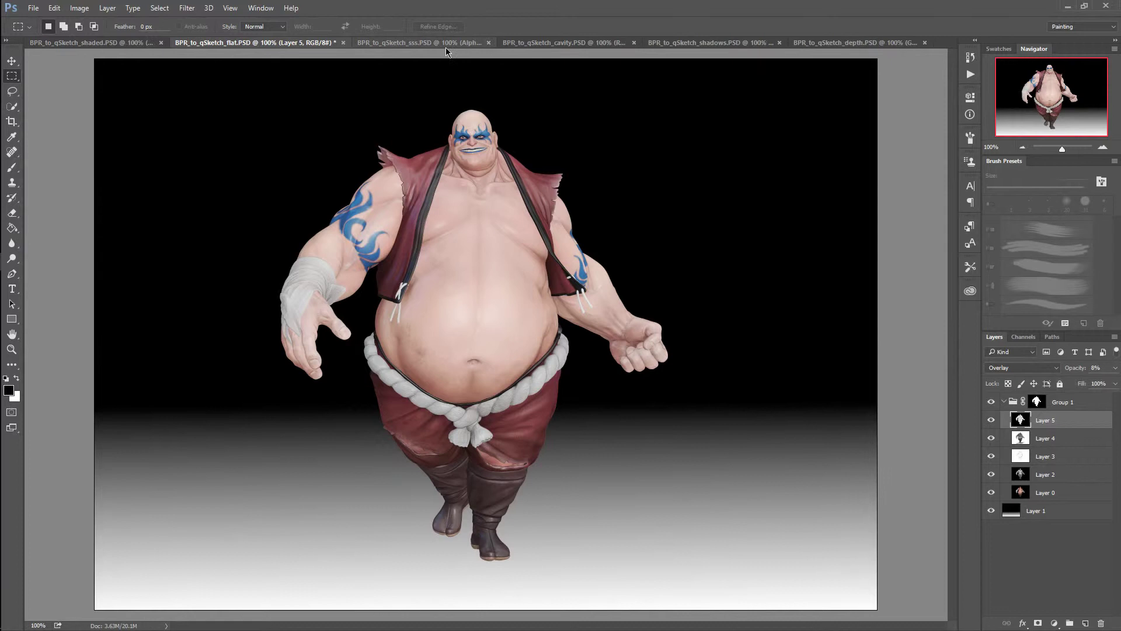
{"action": "left_click", "coordinate": [490, 43]}
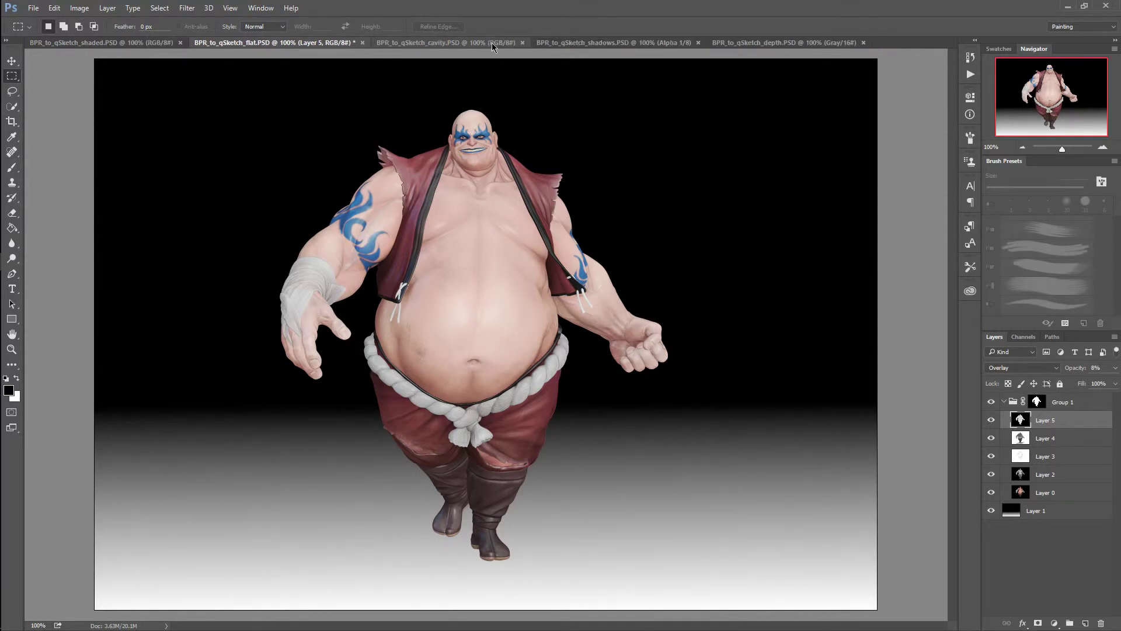
{"action": "left_click", "coordinate": [523, 42]}
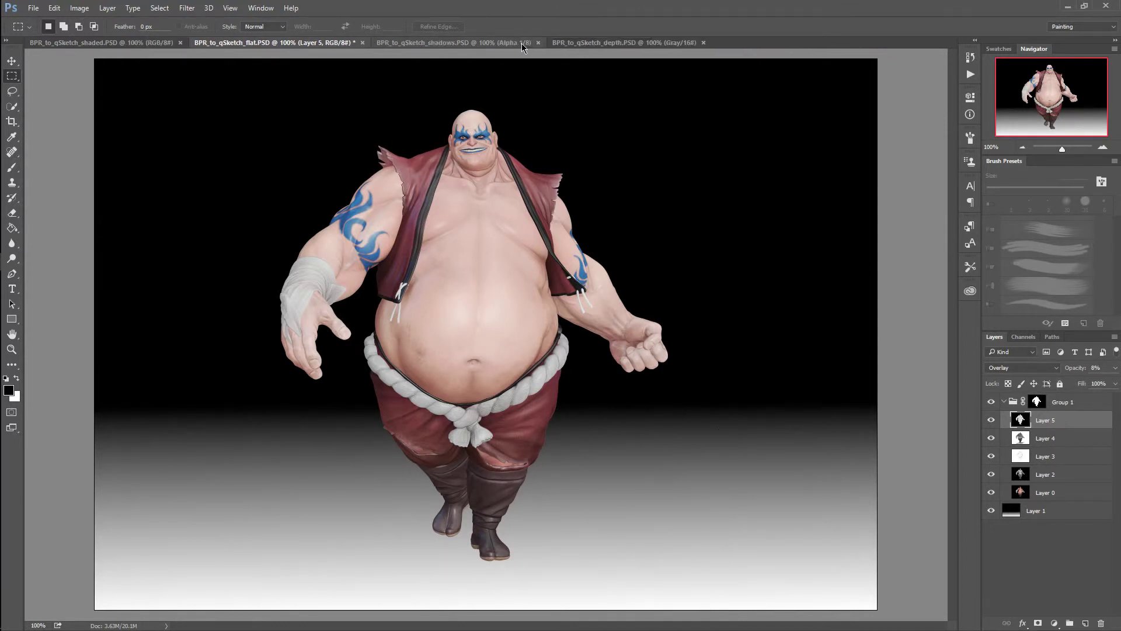
Step: Copy the whole shadows render into the flat composite as Layer 6, placed above Group 1
{"action": "left_click", "coordinate": [469, 41]}
{"action": "key", "text": "ctrl+a"}
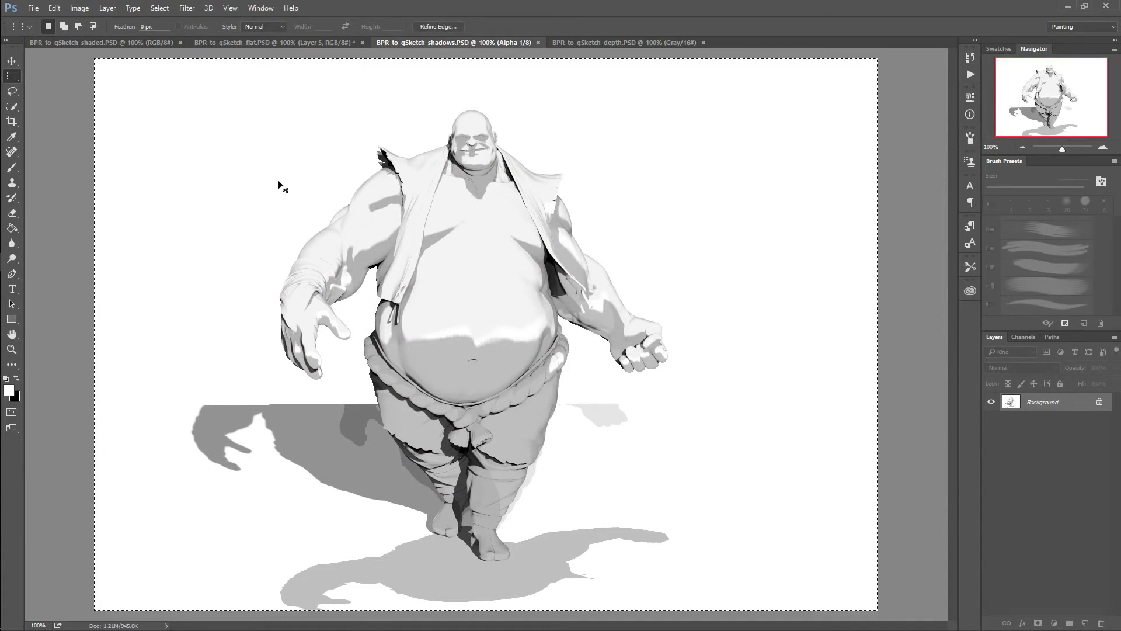
{"action": "left_click", "coordinate": [265, 42]}
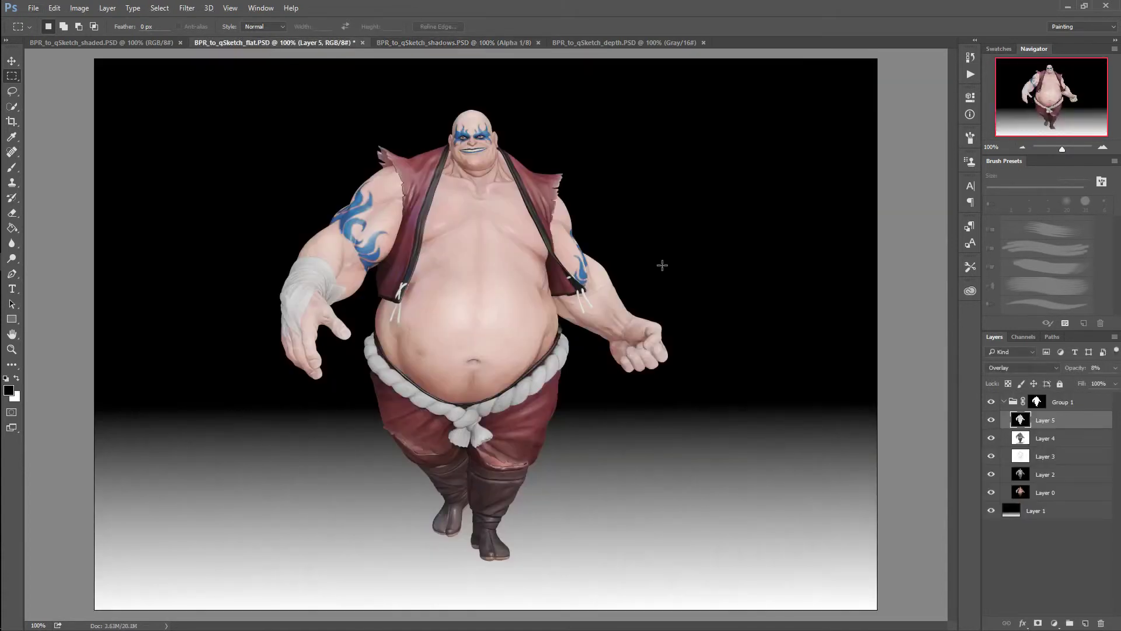
{"action": "left_click", "coordinate": [1081, 408]}
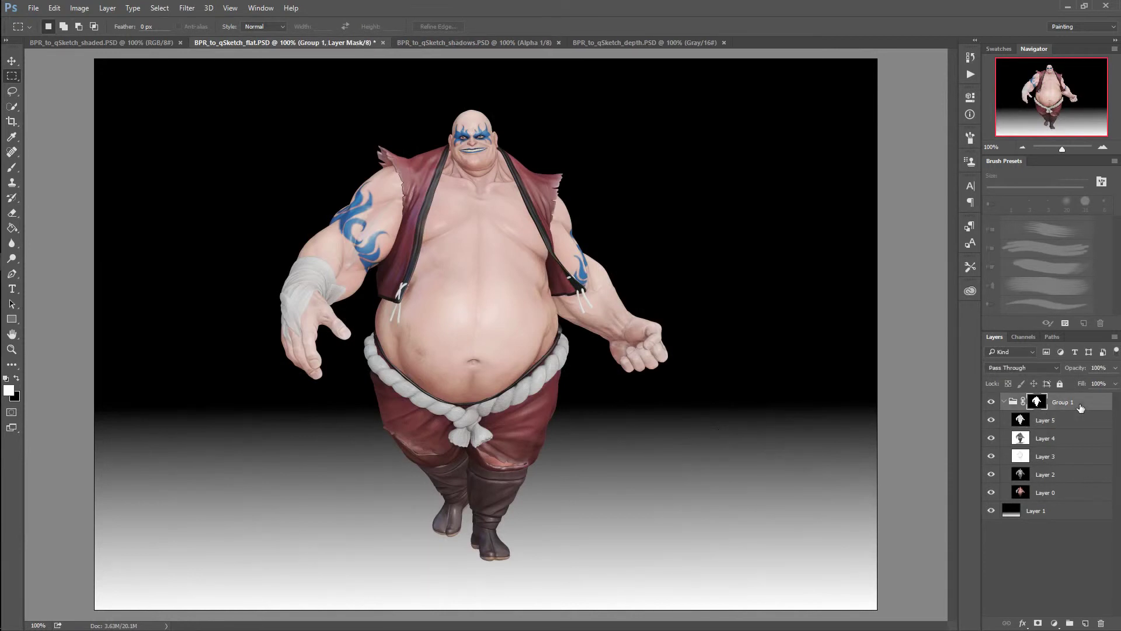
{"action": "key", "text": "ctrl+v"}
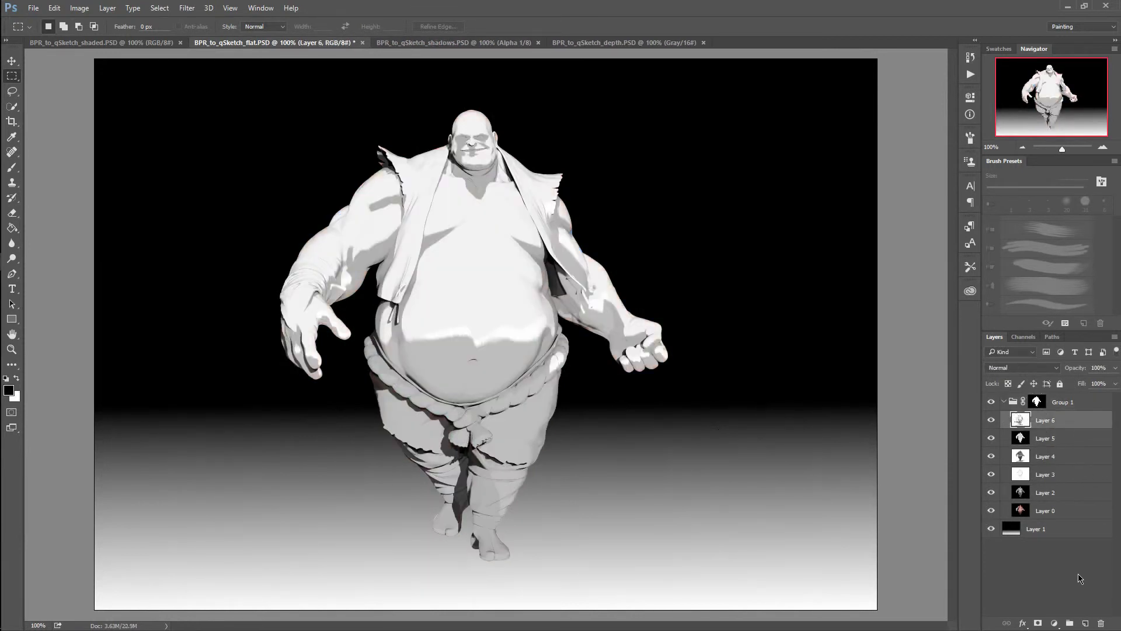
{"action": "left_click_drag", "start_coordinate": [1057, 425], "coordinate": [1051, 390]}
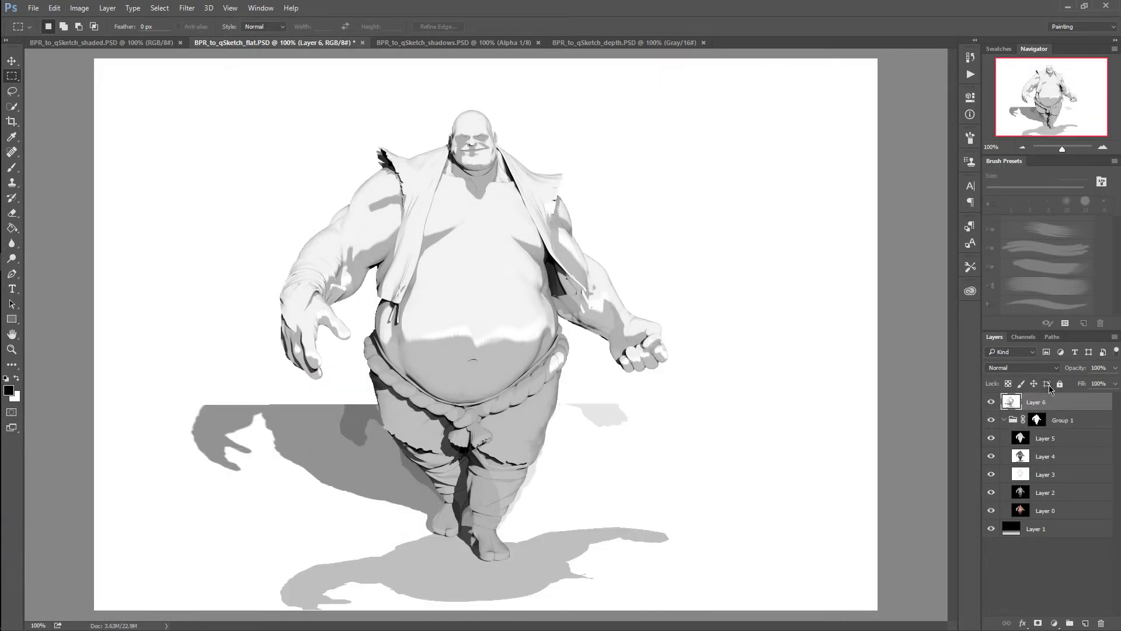
Step: Blend the shadows layer in Hard Light at 23% opacity, after trying Multiply
{"action": "left_click", "coordinate": [1057, 368]}
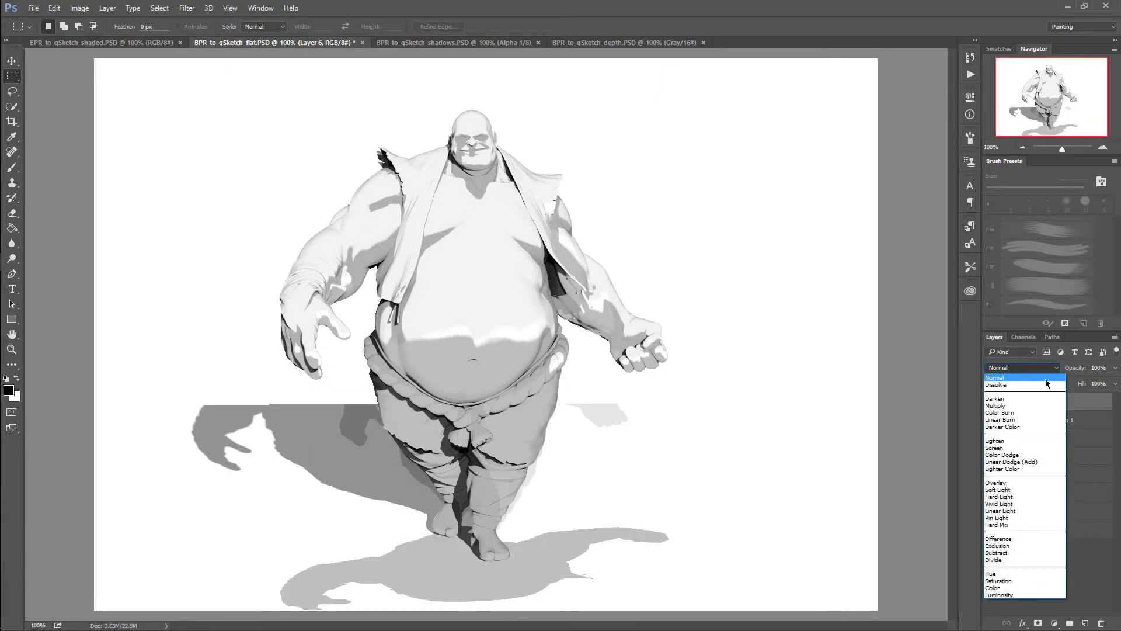
{"action": "left_click", "coordinate": [1026, 406]}
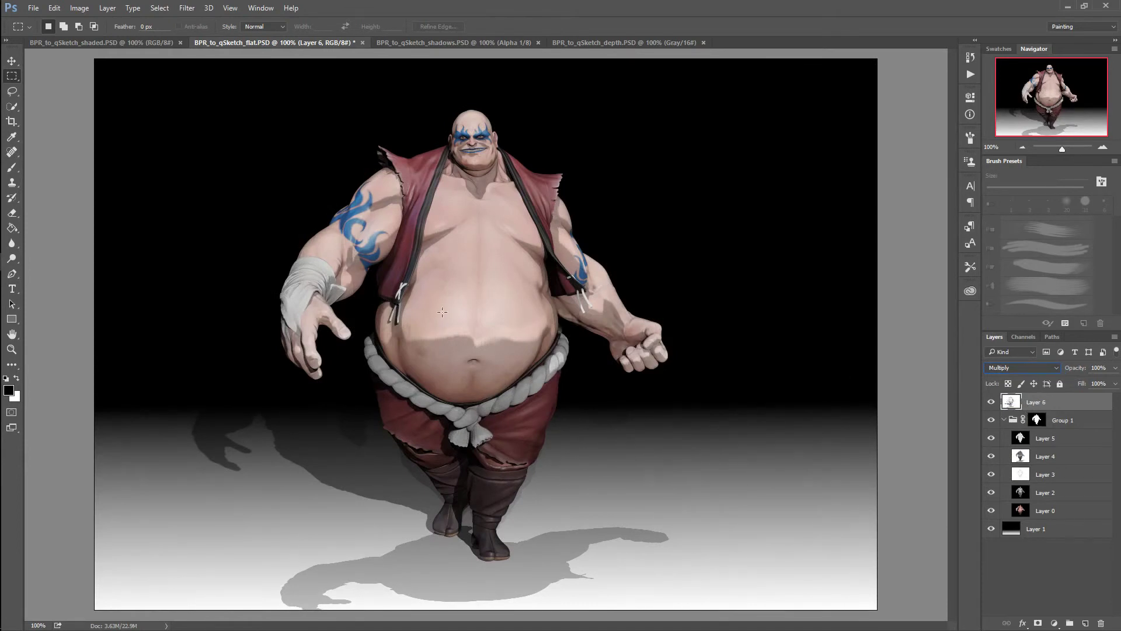
{"action": "left_click", "coordinate": [1115, 368]}
{"action": "left_click_drag", "start_coordinate": [1085, 381], "coordinate": [1072, 386]}
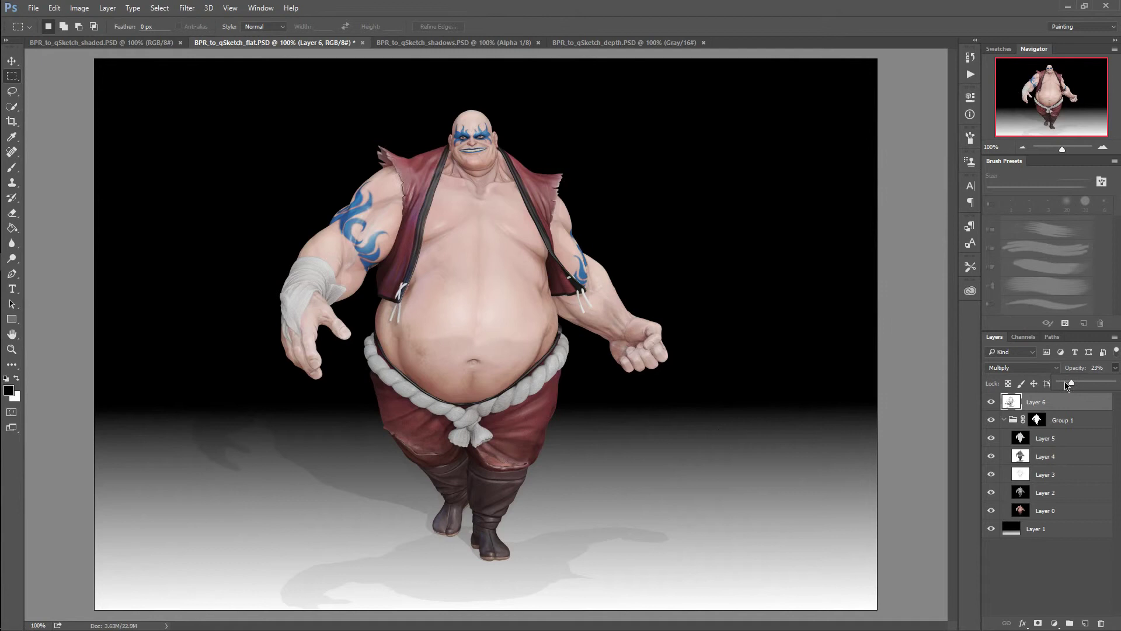
{"action": "left_click", "coordinate": [1022, 368]}
{"action": "left_click", "coordinate": [1007, 497]}
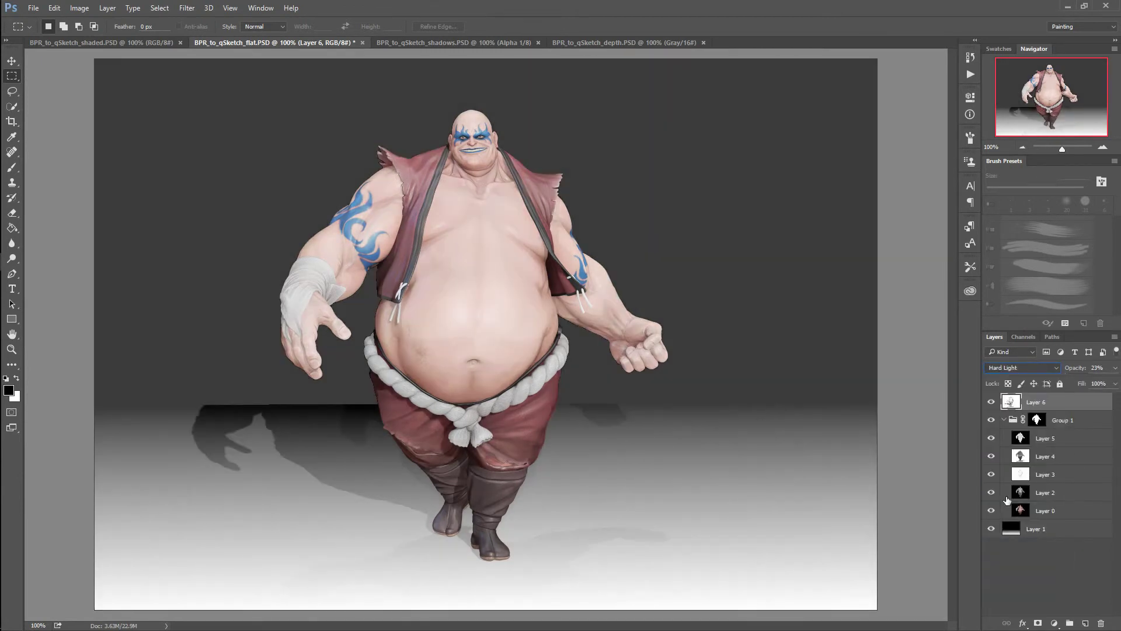
Step: Switch the shadows Layer 6 from Hard Light to Overlay at about 29% opacity, then deselect it
{"action": "left_click", "coordinate": [1023, 367]}
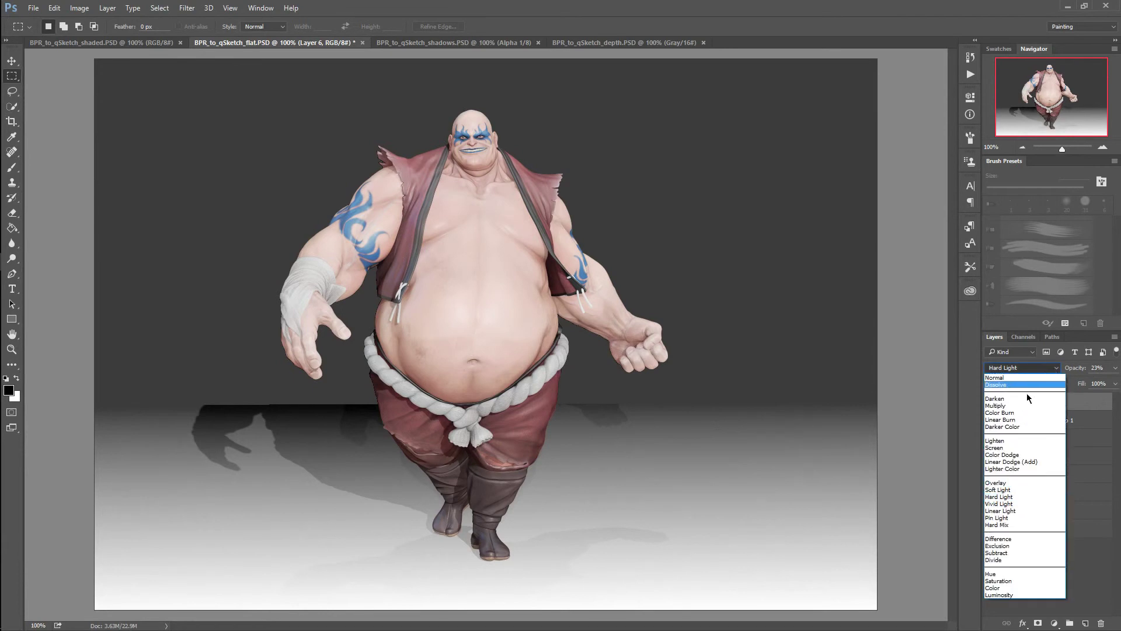
{"action": "left_click", "coordinate": [1007, 482]}
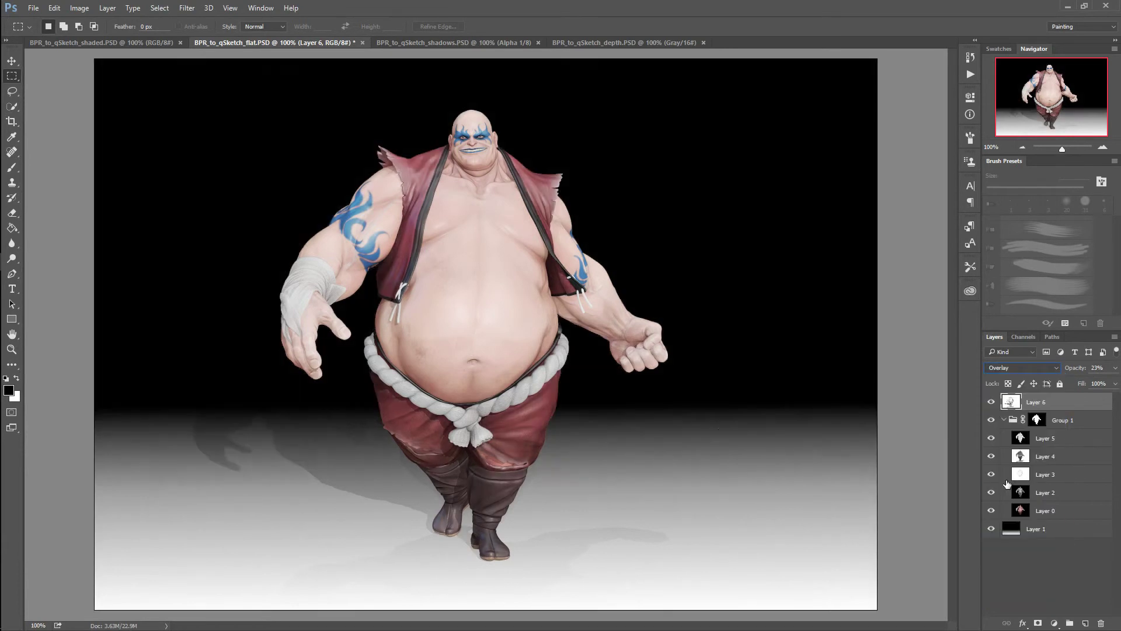
{"action": "left_click", "coordinate": [1115, 368]}
{"action": "mouse_move", "coordinate": [1088, 385]}
{"action": "left_mouse_down"}
{"action": "mouse_move", "coordinate": [1100, 387]}
{"action": "mouse_move", "coordinate": [1076, 387]}
{"action": "left_mouse_up"}
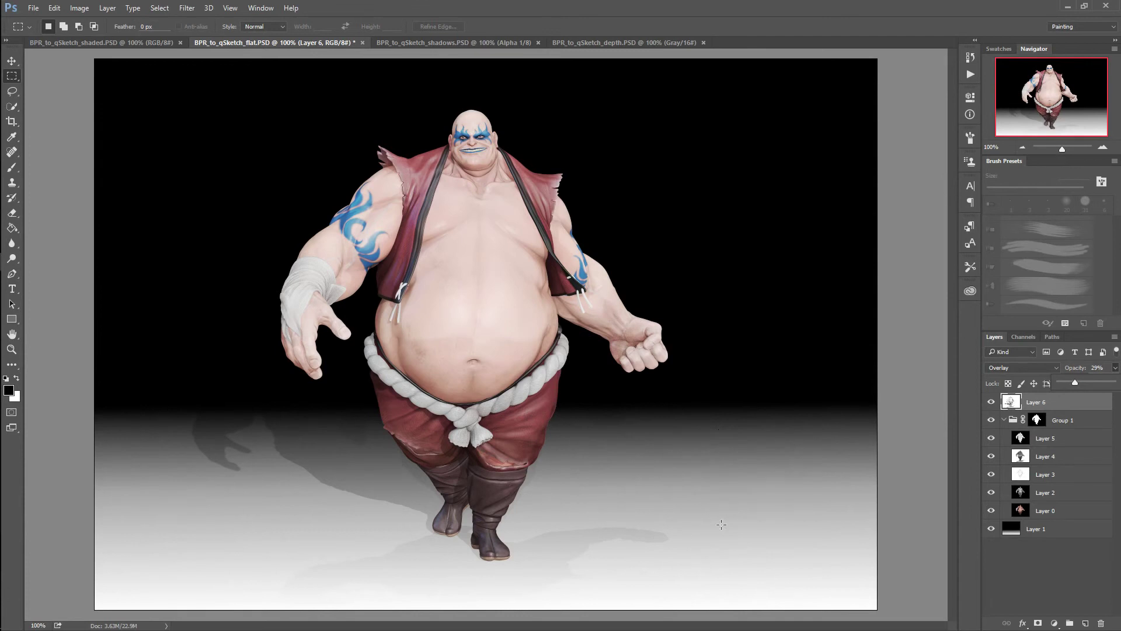
{"action": "left_click", "coordinate": [1074, 548]}
{"action": "left_click", "coordinate": [1065, 562]}
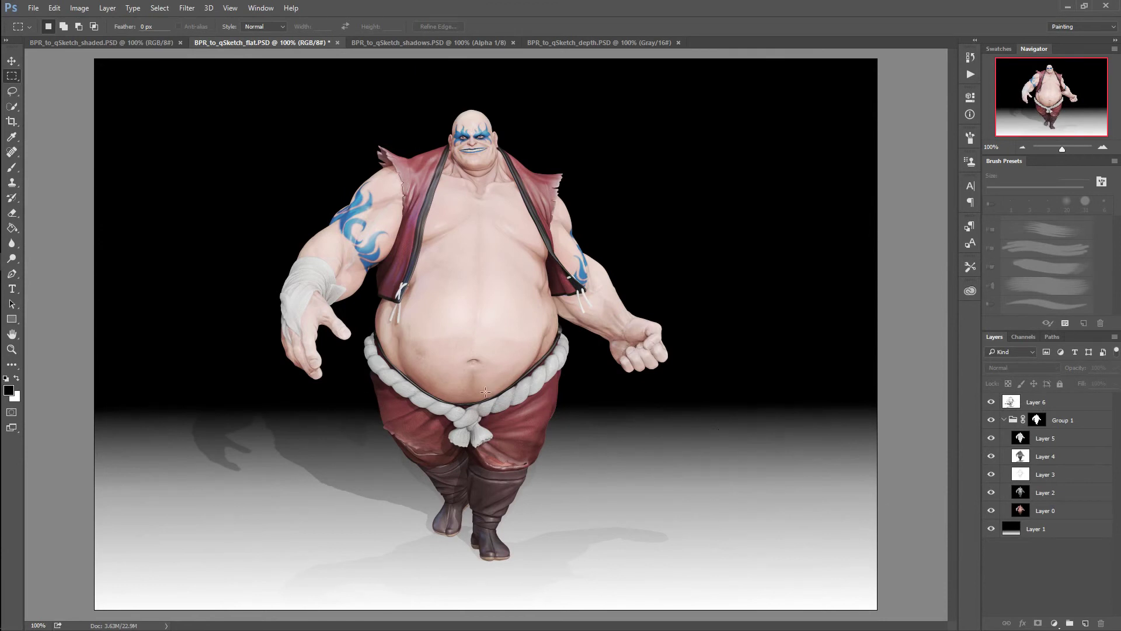
Step: Compare the shaded render against the flat composite by switching between the two documents
{"action": "left_click", "coordinate": [108, 44]}
{"action": "left_click", "coordinate": [196, 43]}
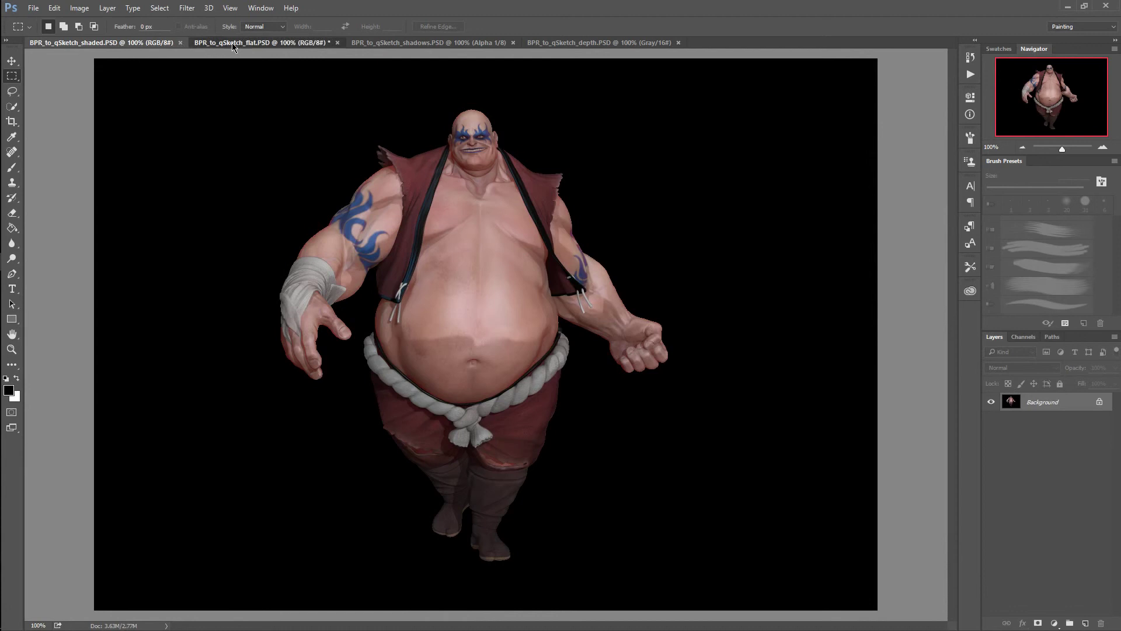
{"action": "left_click", "coordinate": [137, 43]}
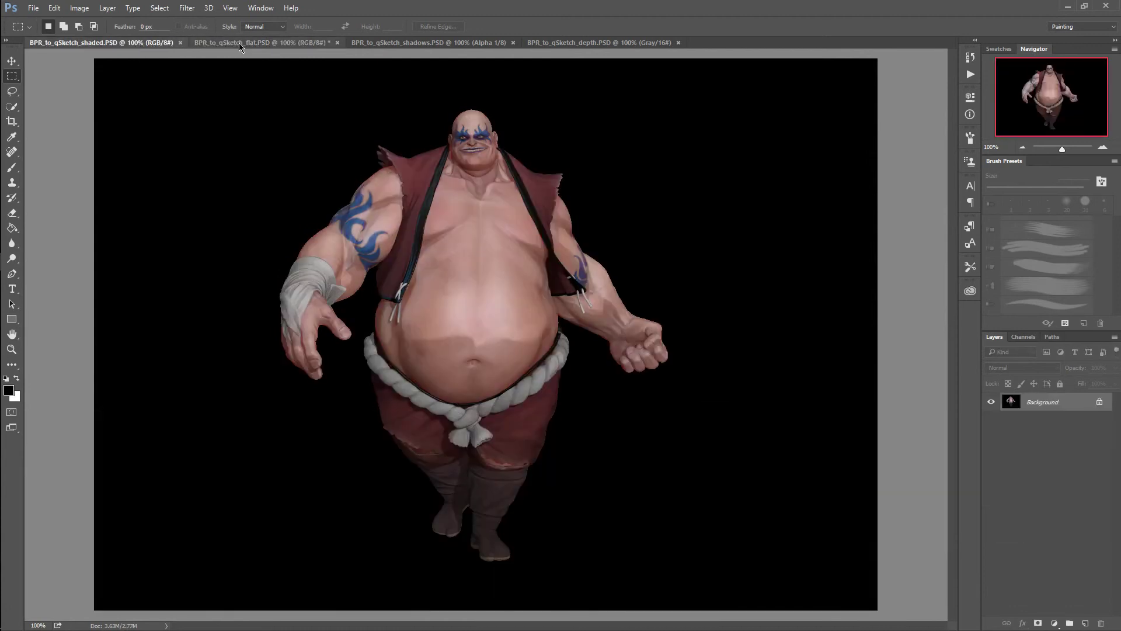
{"action": "left_click", "coordinate": [222, 44]}
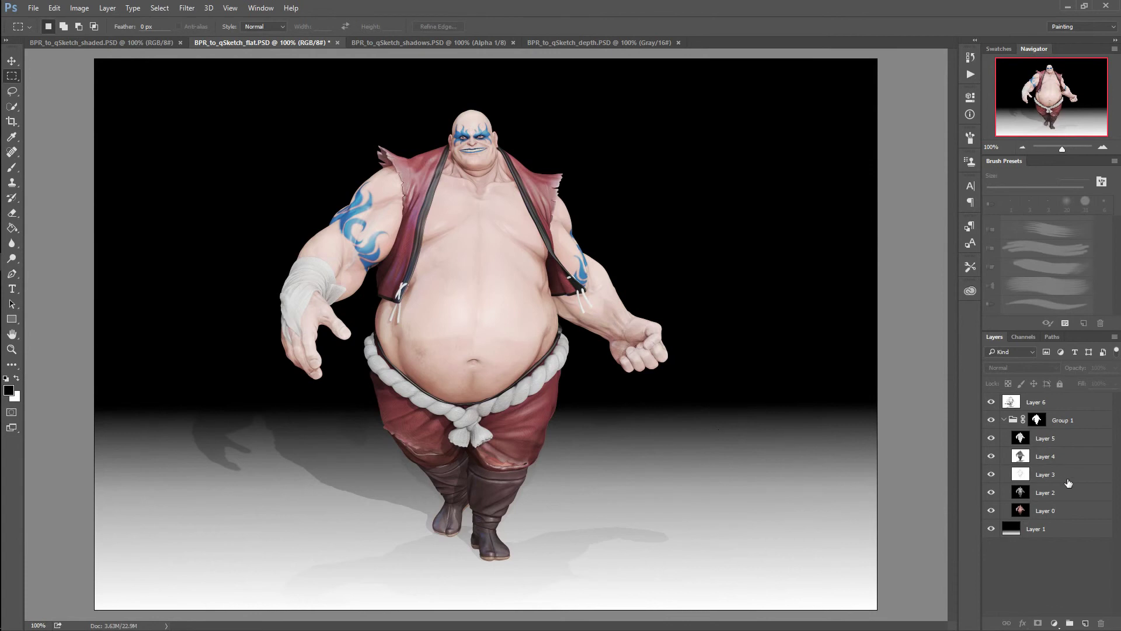
Step: Raise the SSS Layer 4's Overlay opacity from 30% to about 92%
{"action": "left_click", "coordinate": [1065, 440]}
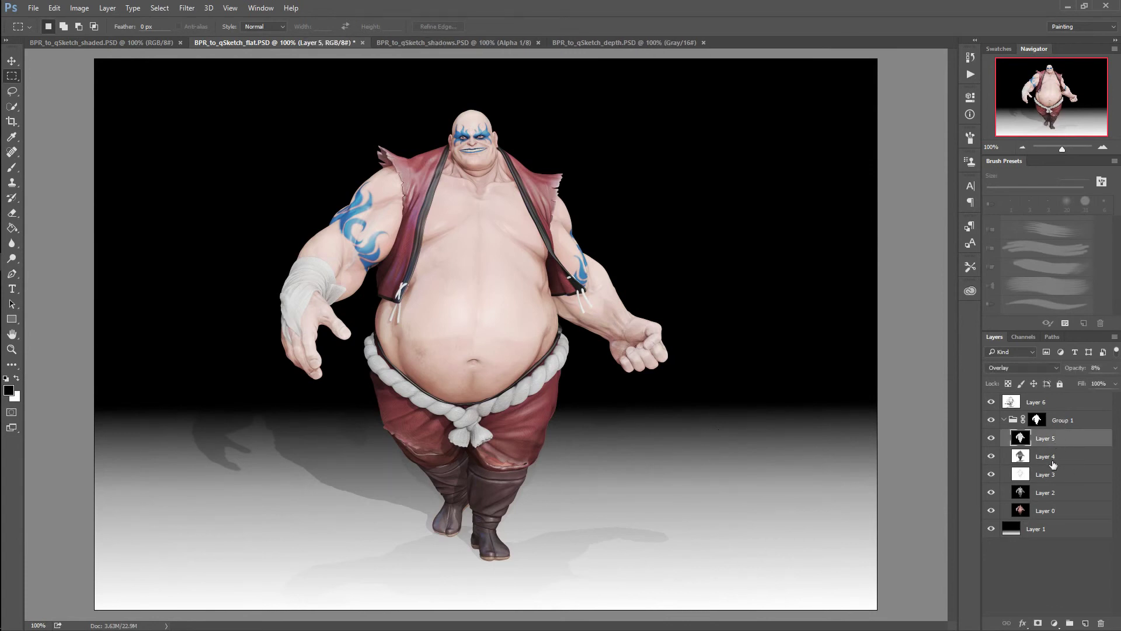
{"action": "left_click", "coordinate": [1061, 458]}
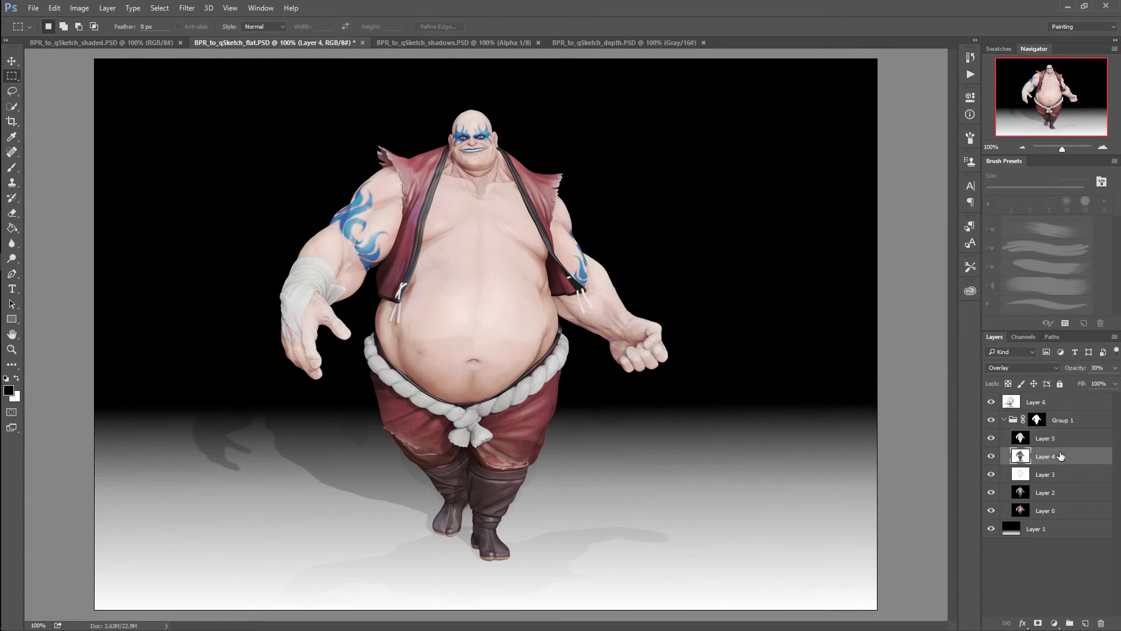
{"action": "mouse_move", "coordinate": [1116, 367]}
{"action": "left_mouse_down"}
{"action": "mouse_move", "coordinate": [1072, 388]}
{"action": "mouse_move", "coordinate": [1113, 384]}
{"action": "left_mouse_up"}
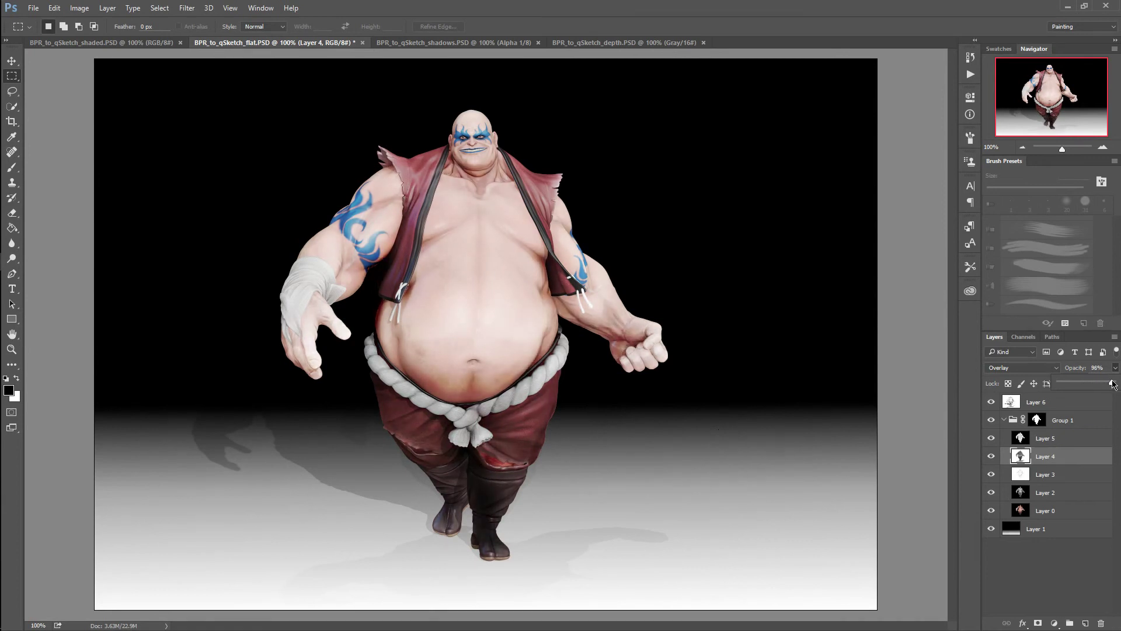